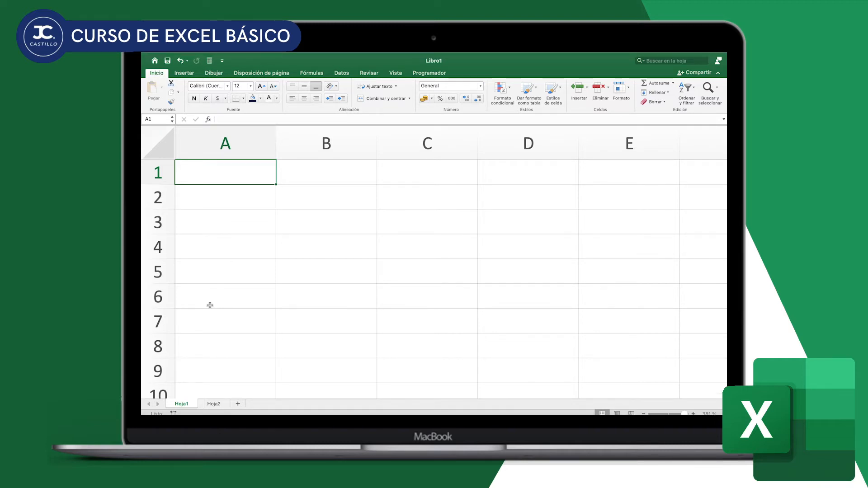
Enter "hola" in cell A1 and apply the Texto number format to it
text(hola)
key(Return)
key(Up)
click(480, 86)
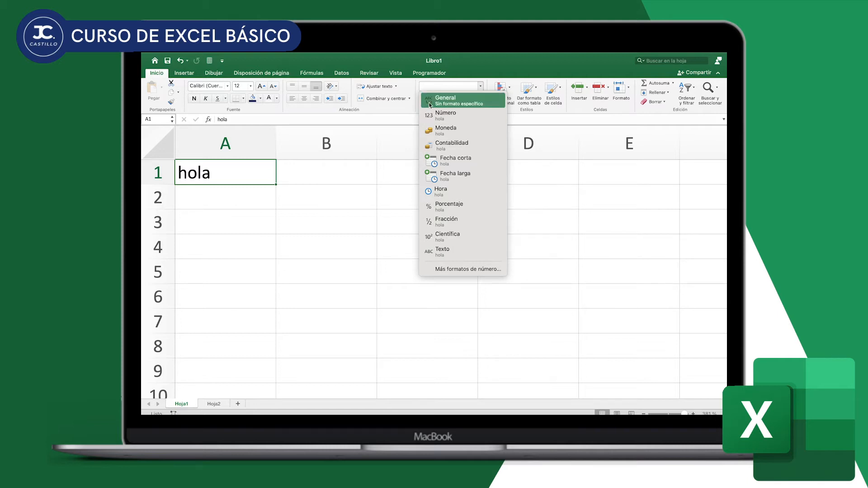
click(455, 256)
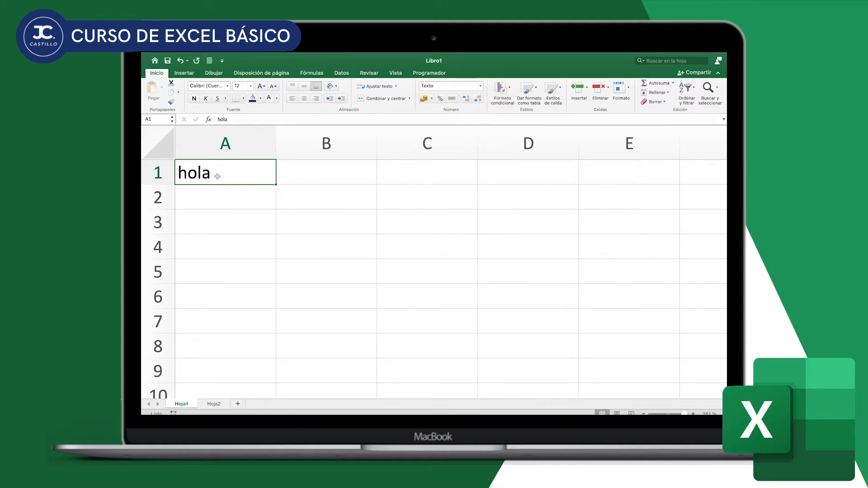
Enter 70 in cell A2 and apply the Número format to it
click(228, 200)
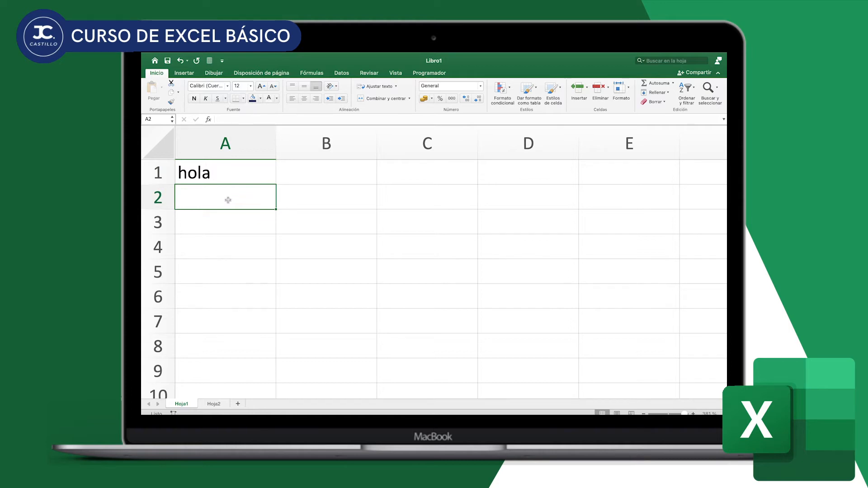
text(70)
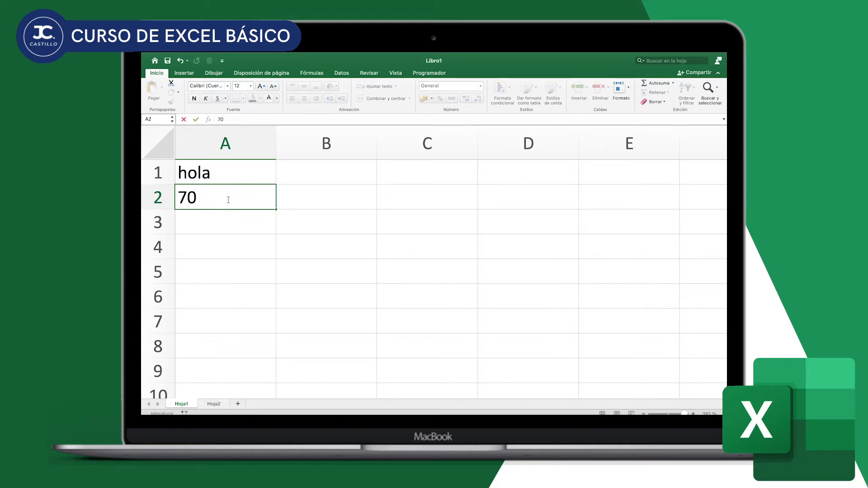
key(Return)
click(229, 203)
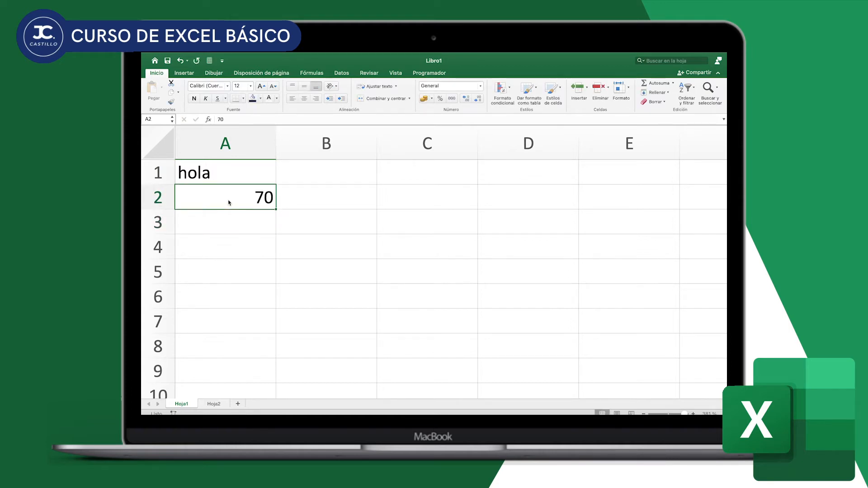
click(481, 86)
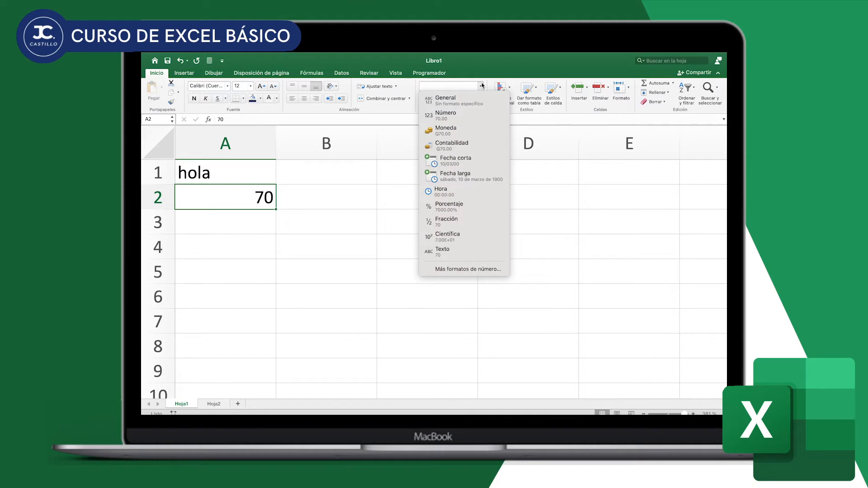
click(458, 121)
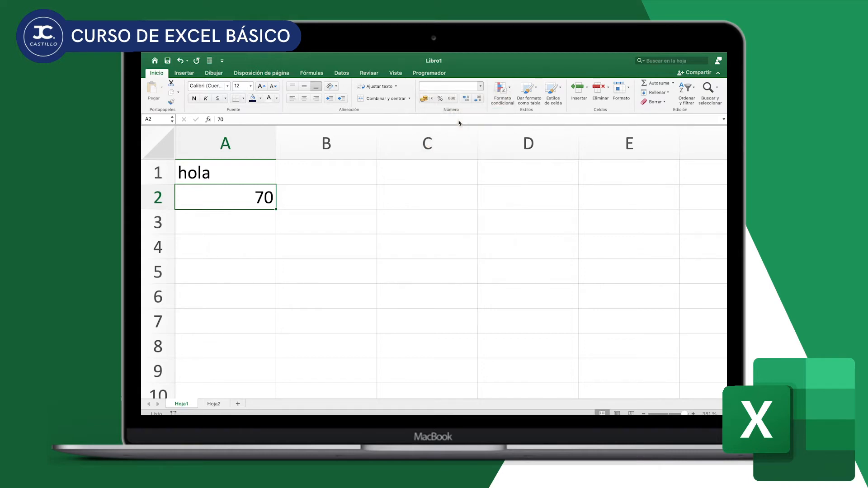
Apply the Moneda format to cell A2, followed by the Fecha corta format
click(481, 87)
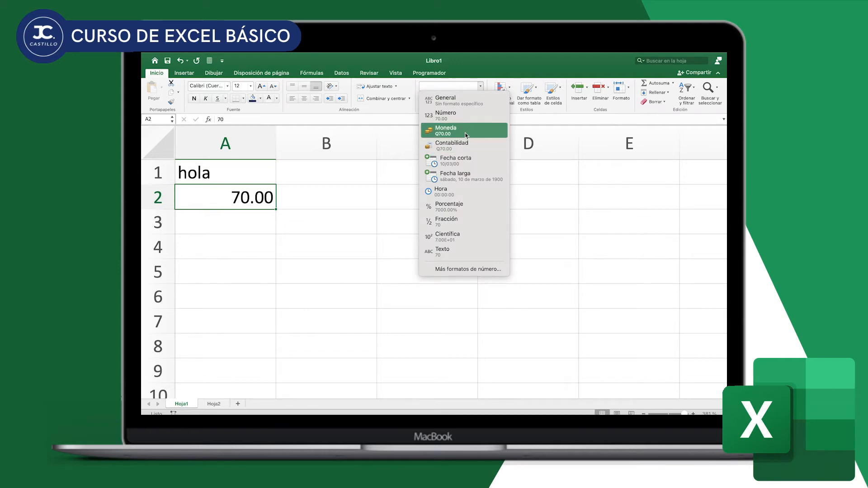
click(466, 134)
click(481, 87)
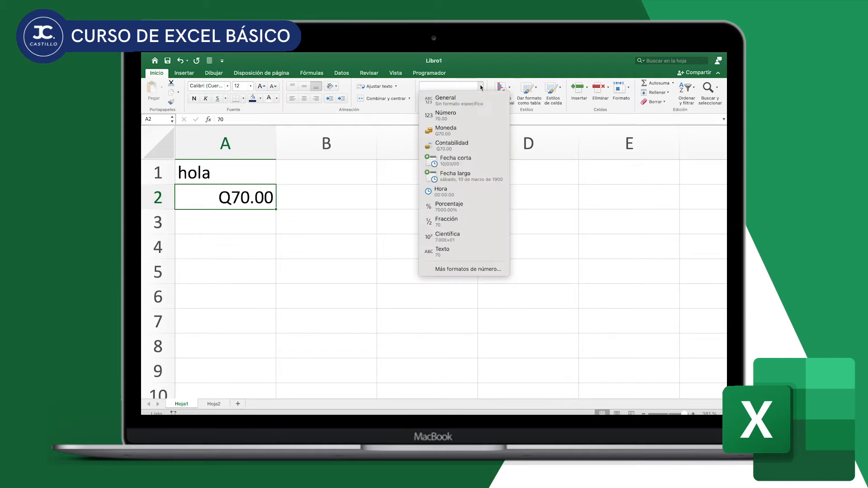
click(468, 165)
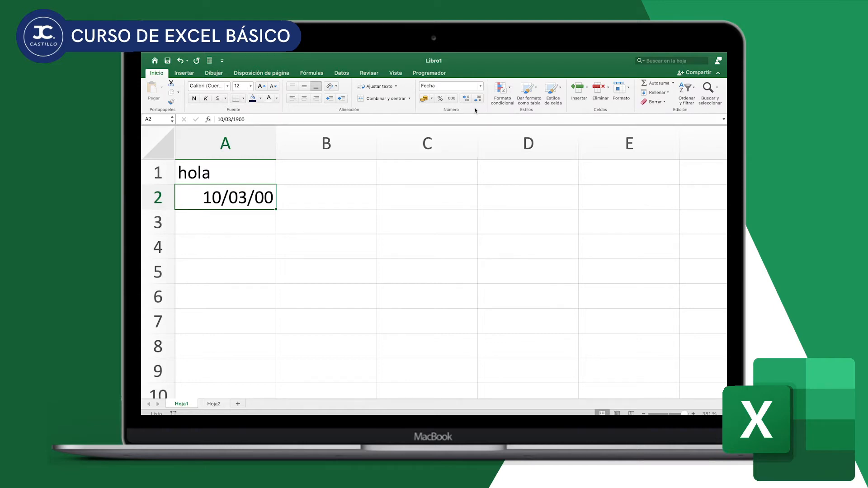
Apply the Fecha larga format to cell A2, followed by the Hora format
click(480, 86)
click(458, 180)
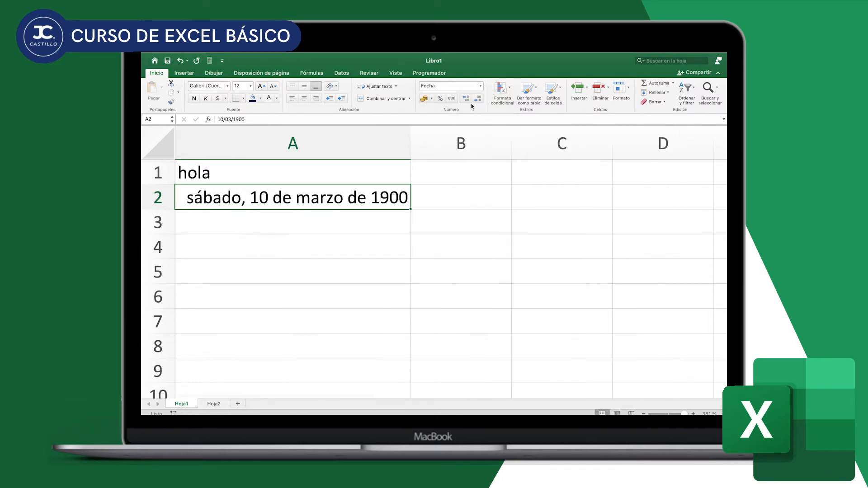
click(481, 87)
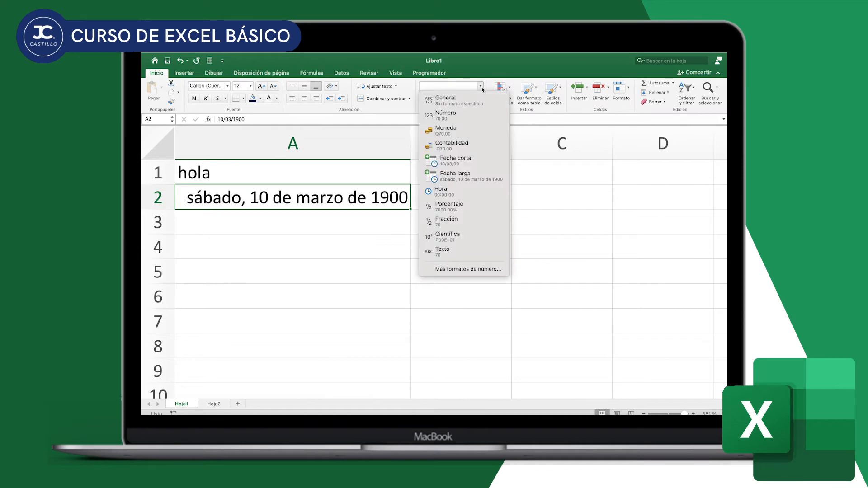
click(458, 194)
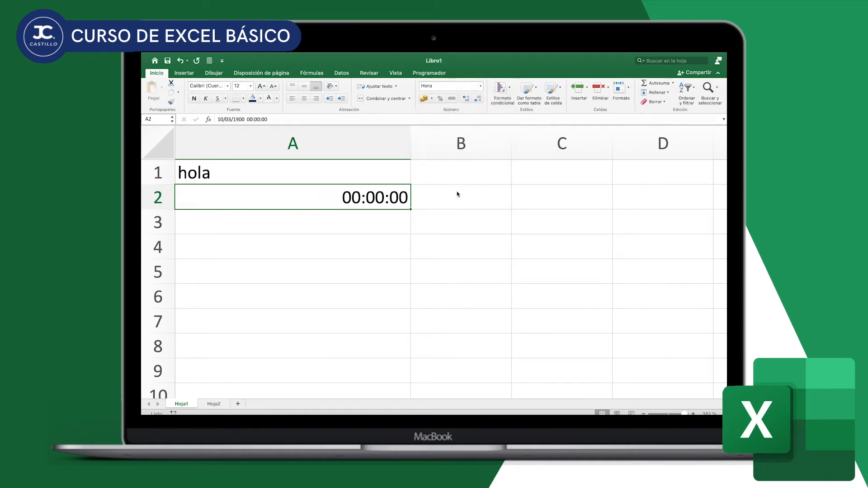
click(481, 87)
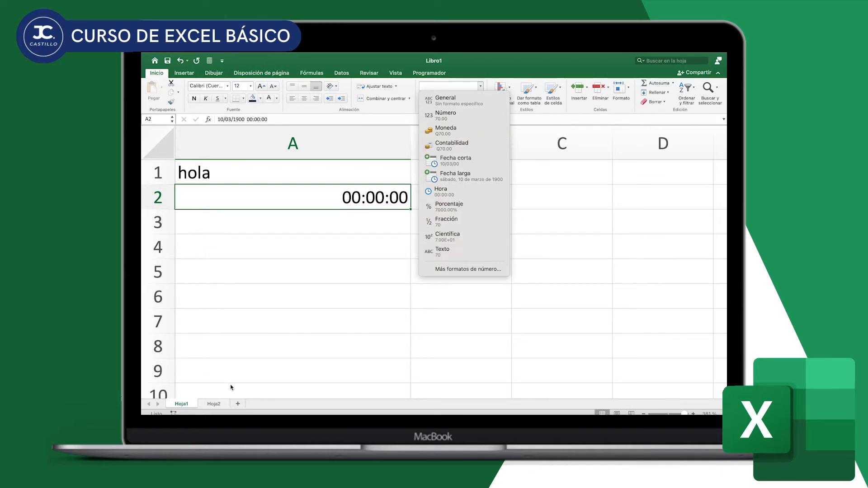
click(219, 406)
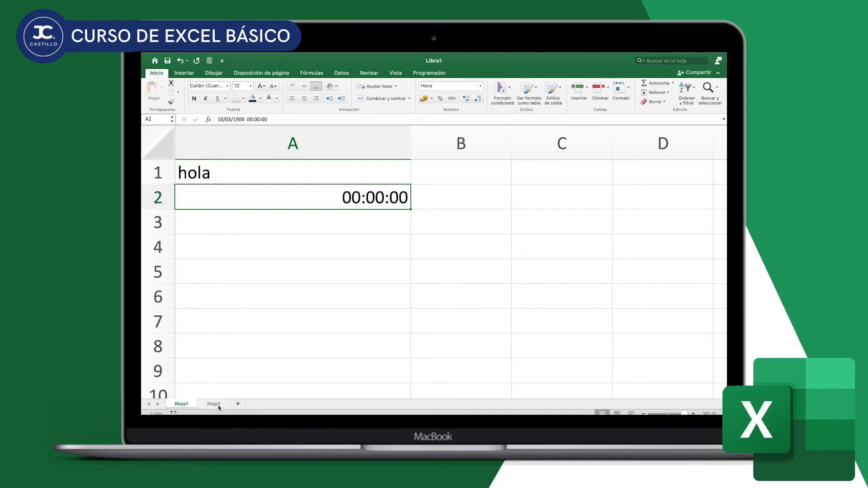
Switch to the Hoja2 sheet and select the prices in B2:B11
click(219, 406)
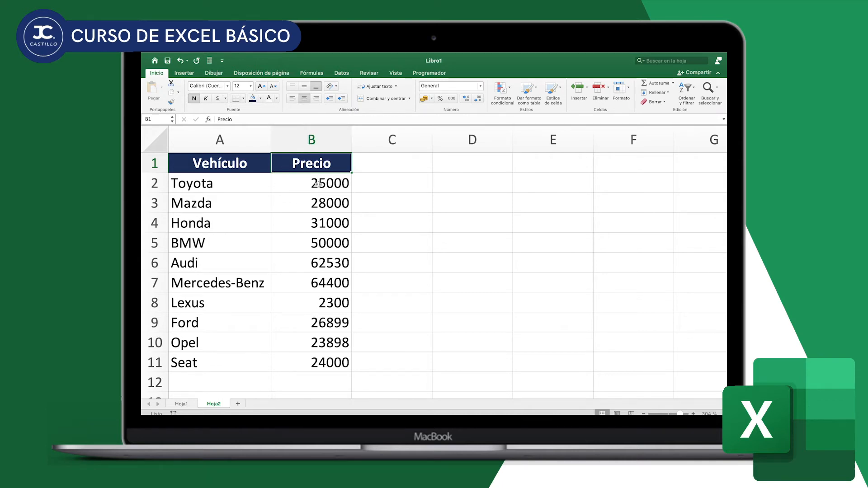
drag(318, 183, 315, 364)
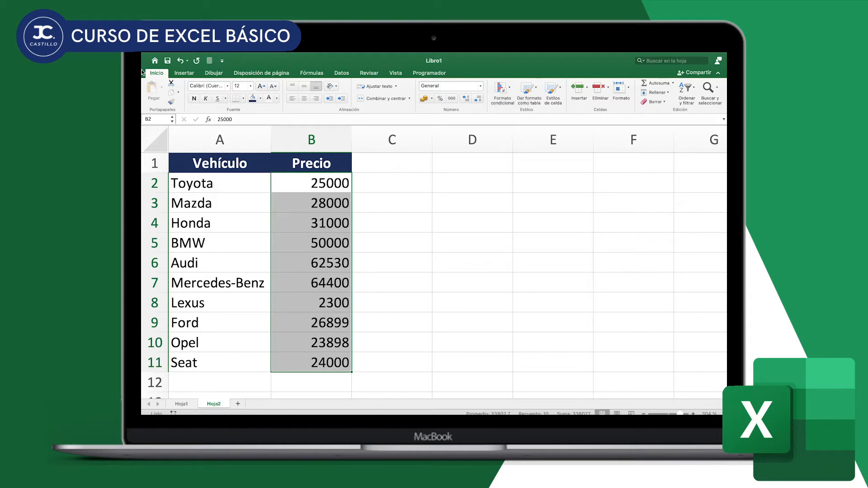
click(480, 88)
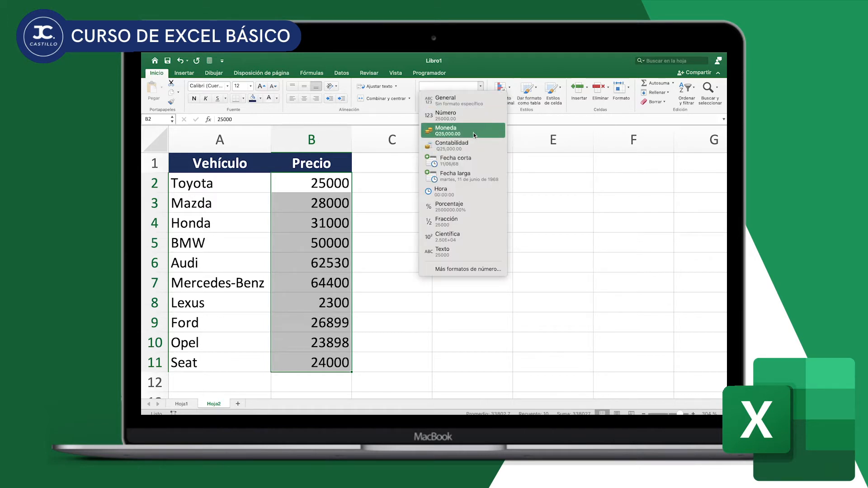
click(404, 110)
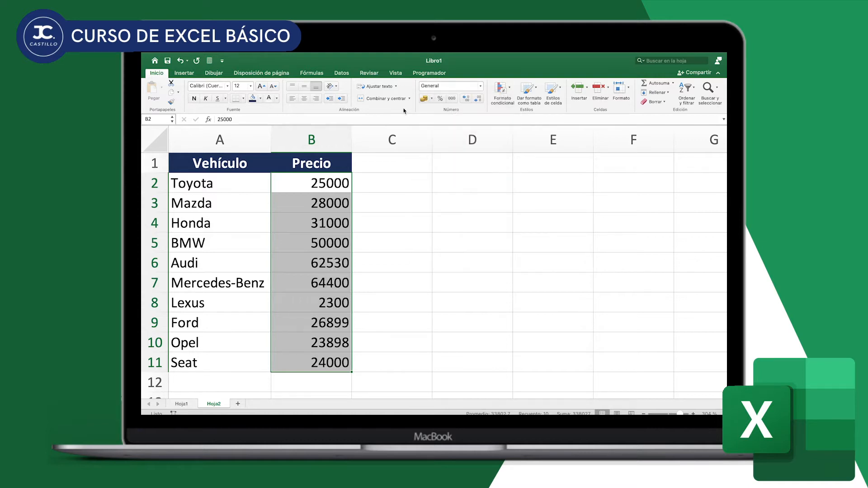
Examine the currency symbols available for the Contabilidad format of the selected prices, leaving the cell format settings without applying a change
click(431, 100)
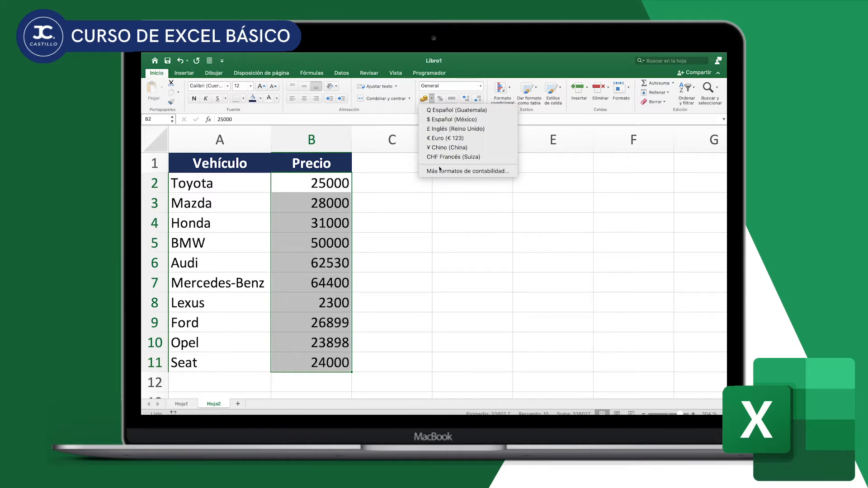
click(462, 171)
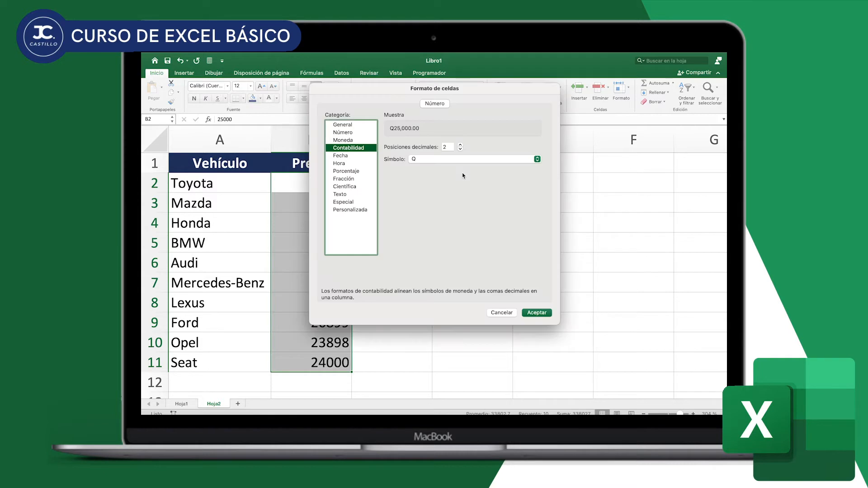
click(430, 159)
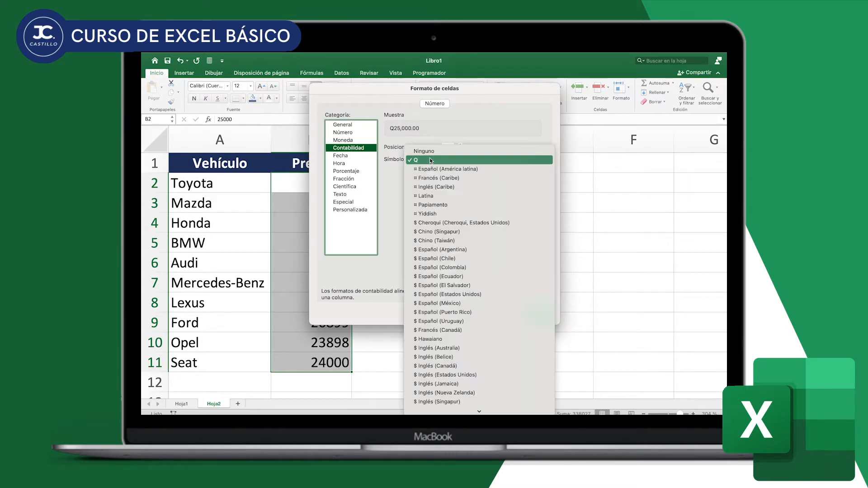
scroll(446, 300, down, 10)
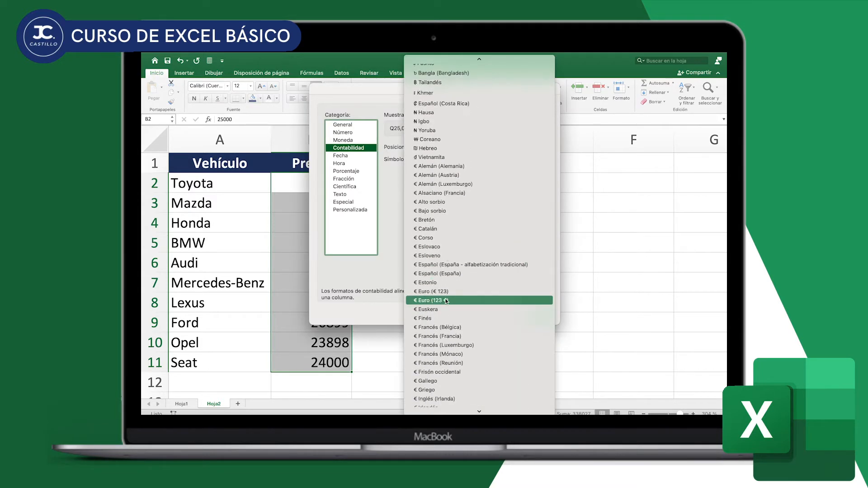
scroll(446, 301, down, 10)
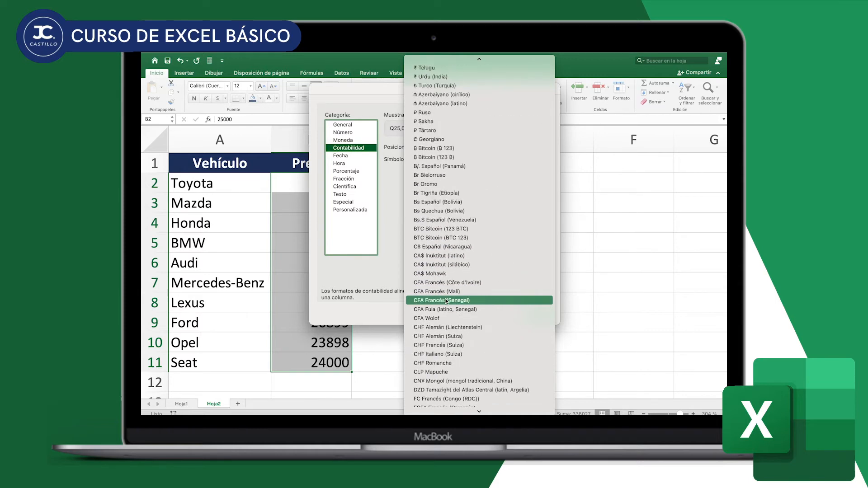
click(383, 280)
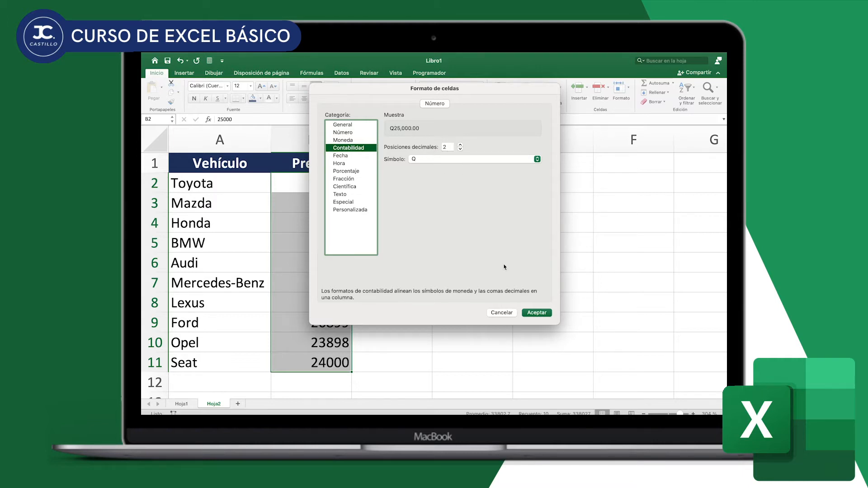
click(513, 313)
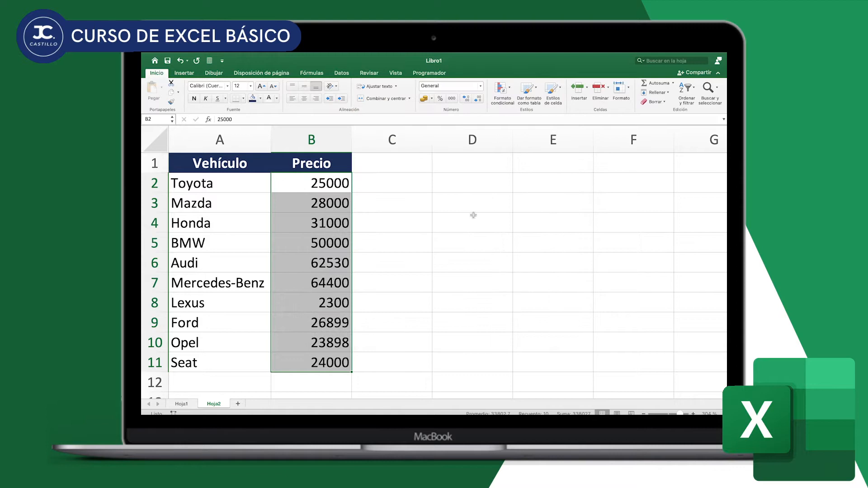
Apply the default accounting format with the Q symbol to the selected prices in B2:B11
click(427, 102)
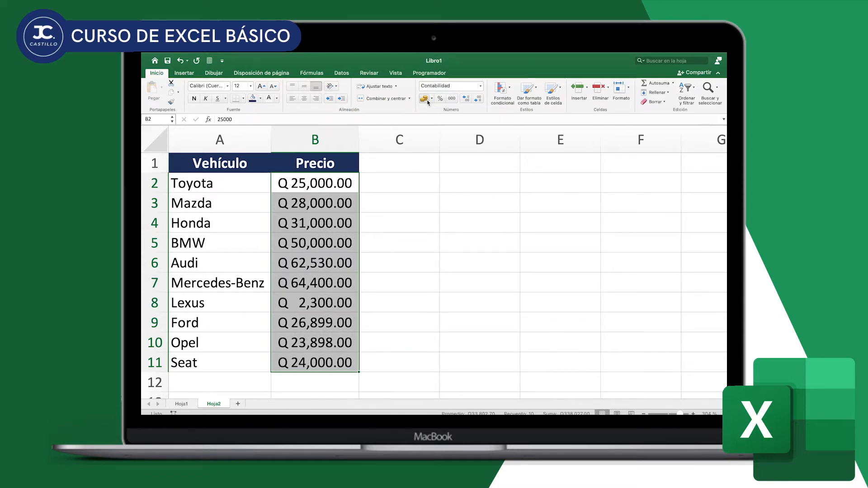
click(308, 199)
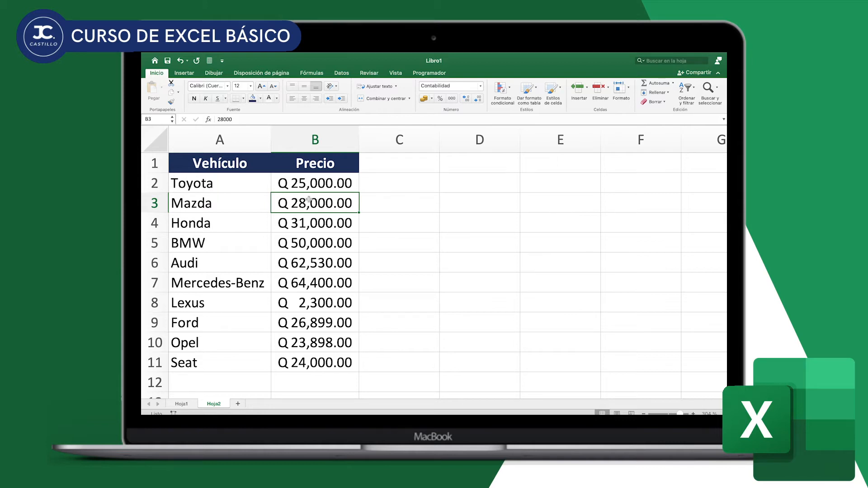
click(254, 180)
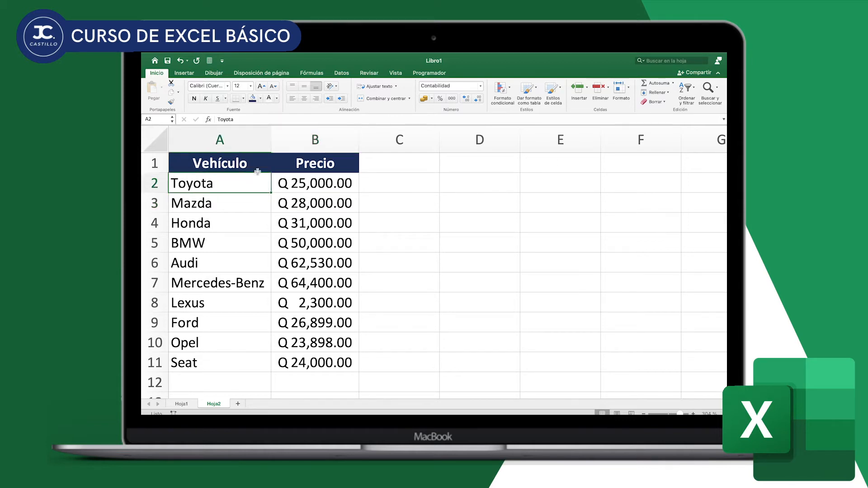
Turn on filtering for the vehicle table, starting from the Vehículo header in A1
click(239, 169)
click(342, 73)
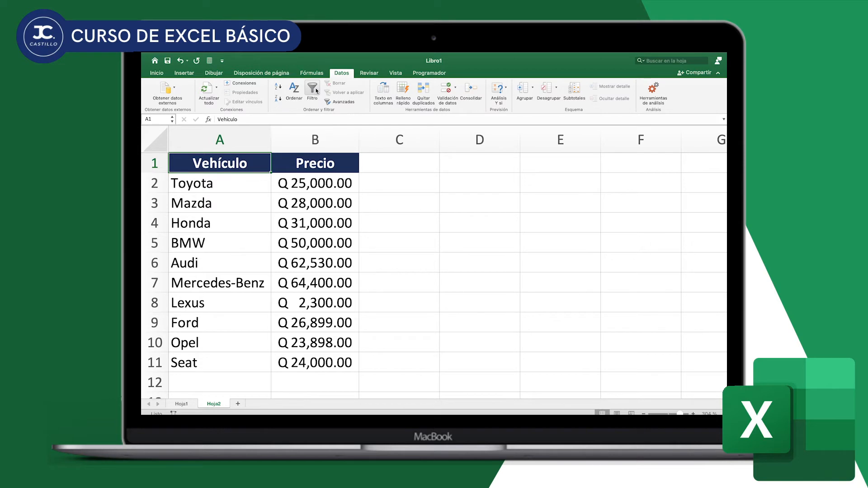
click(157, 73)
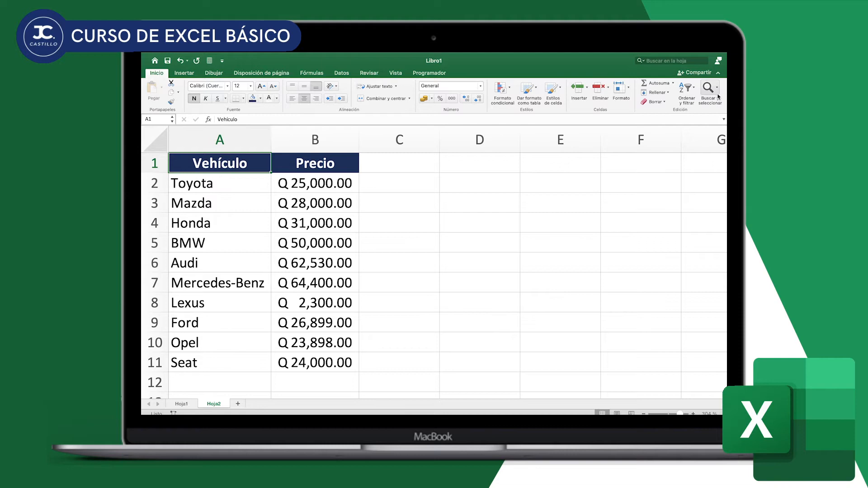
click(696, 92)
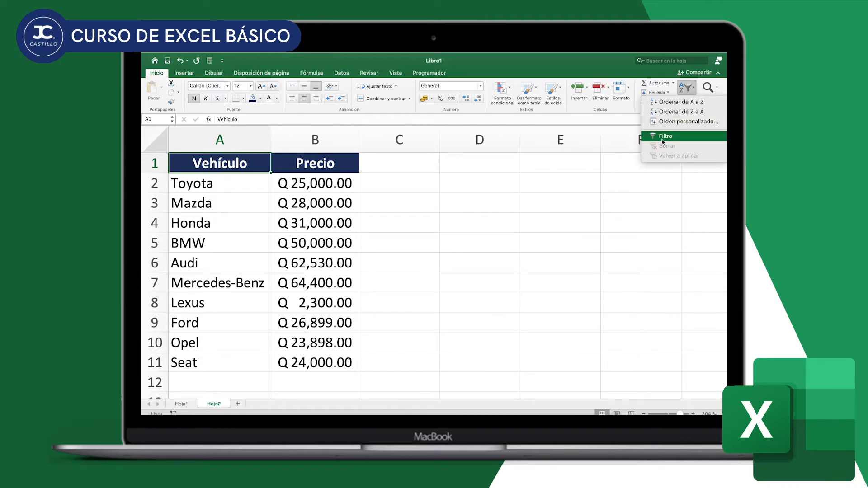
click(342, 74)
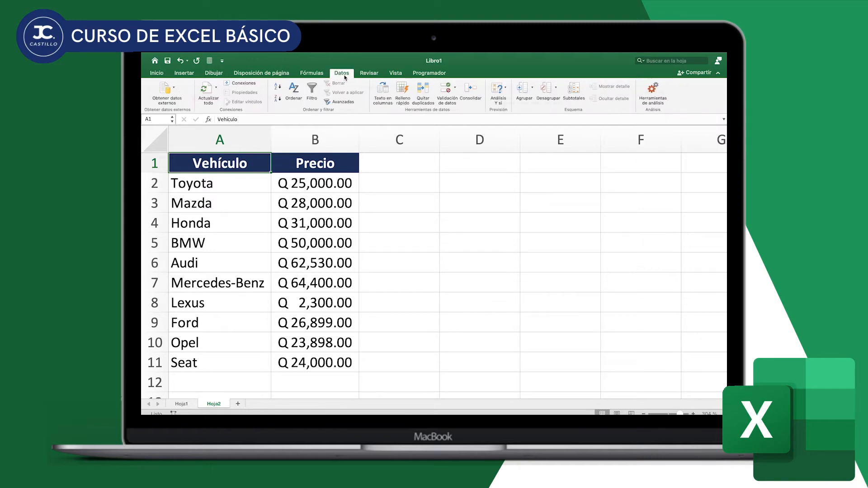
click(313, 90)
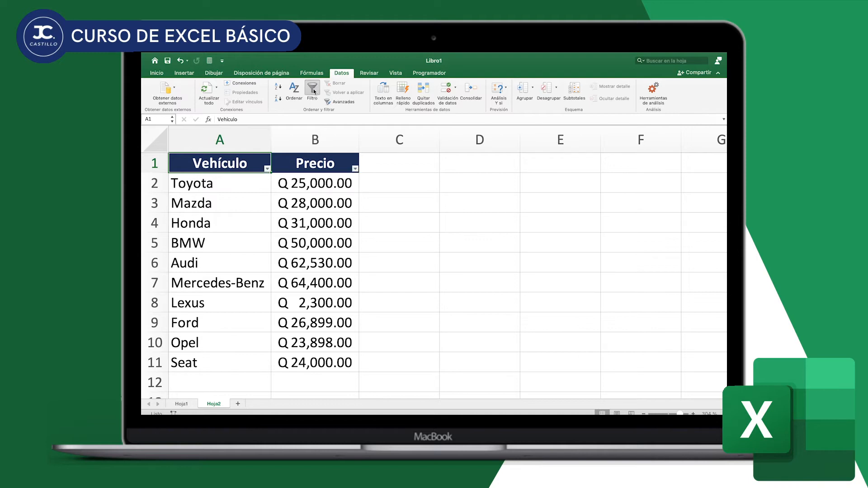
Filter the Vehículo column to exclude Opel, Seat, Honda, Audi and BMW, closing the filter settings
click(267, 169)
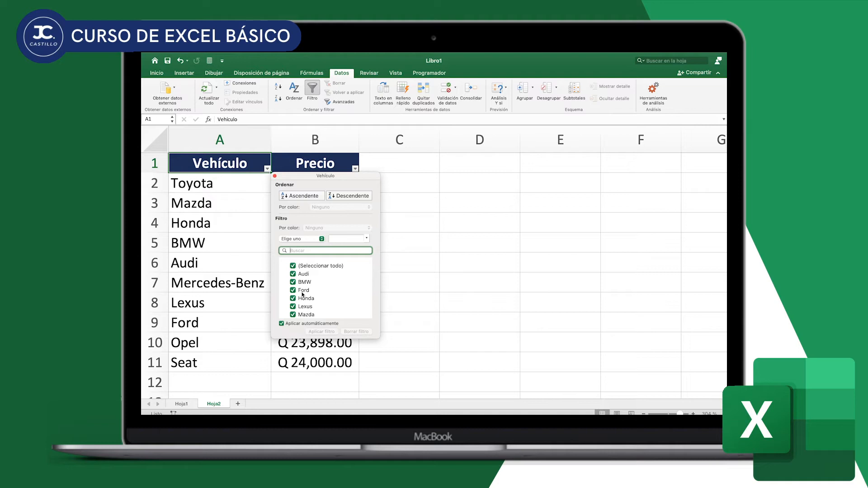
scroll(302, 295, down, 3)
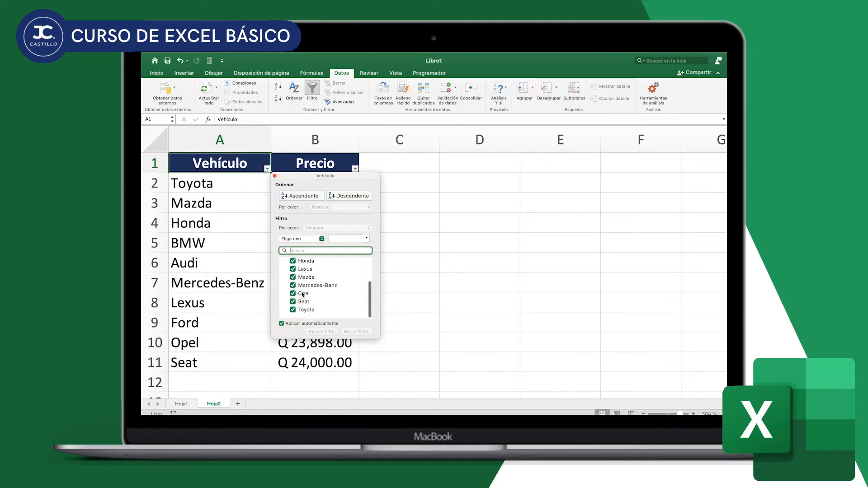
click(302, 295)
click(302, 303)
scroll(302, 298, up, 3)
click(302, 298)
click(302, 274)
click(302, 283)
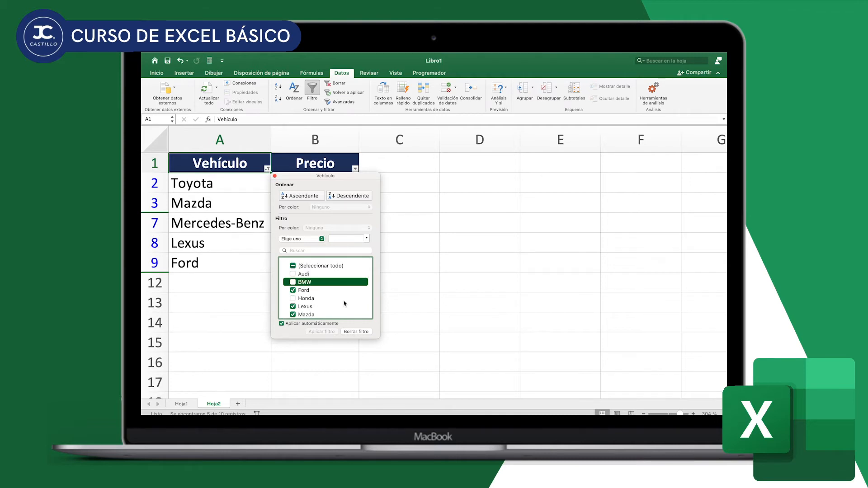
scroll(345, 303, down, 3)
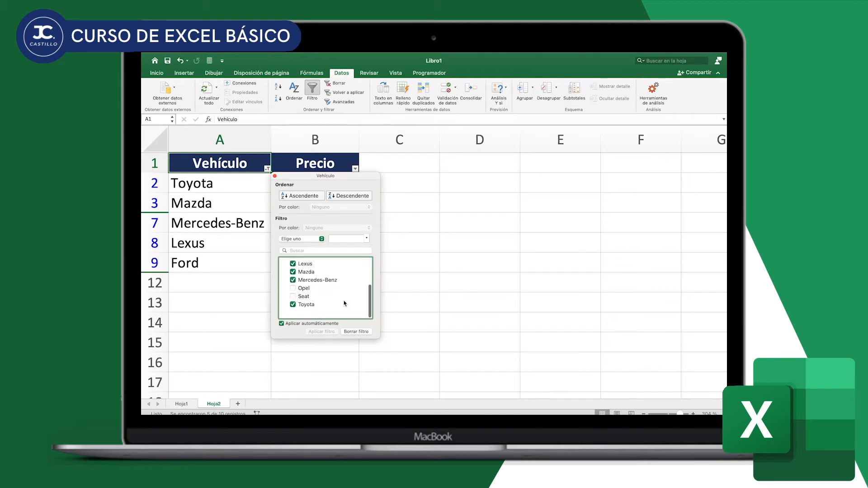
click(275, 176)
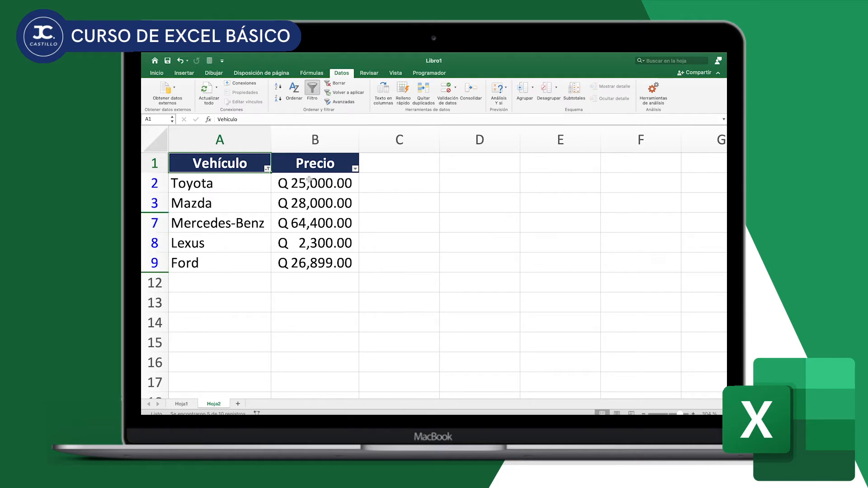
Include Audi and BMW again in the Vehículo filter, clear that column's filter completely and close its settings
click(268, 168)
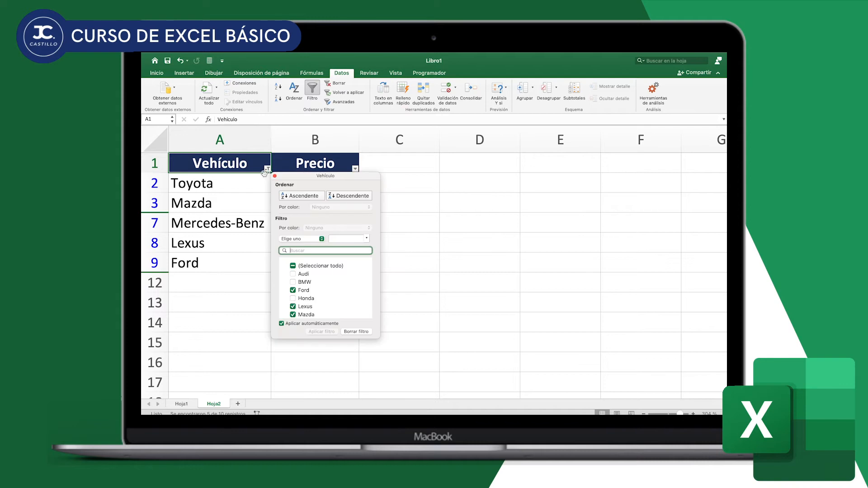
click(293, 274)
click(293, 282)
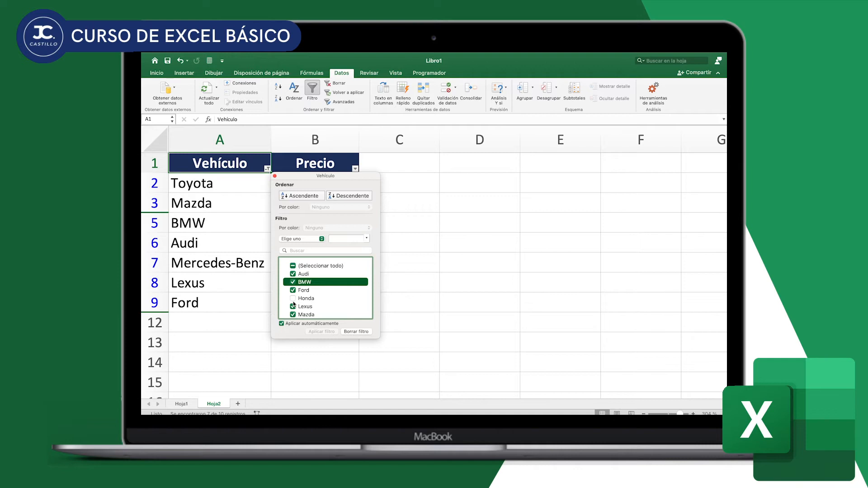
scroll(332, 297, down, 4)
click(356, 331)
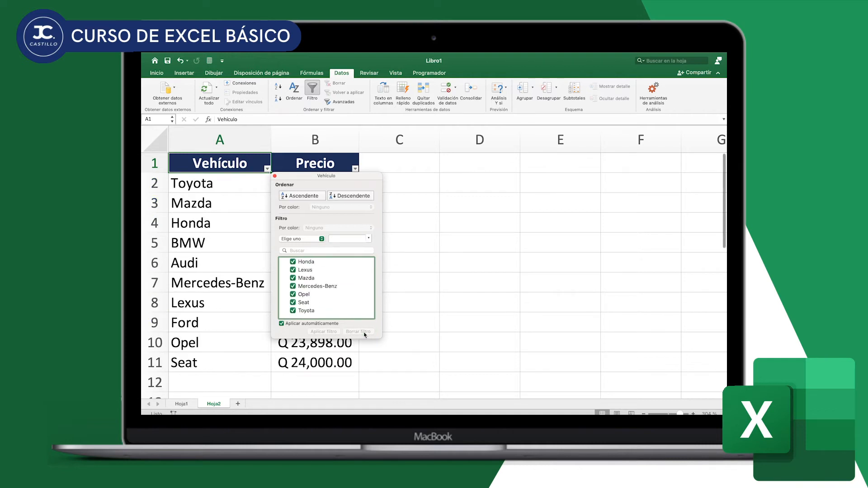
click(275, 176)
Filter the Precio column to prices greater than 50000 with the Mayor que condition, closing the filter settings
click(355, 168)
scroll(417, 290, down, 3)
scroll(418, 290, up, 3)
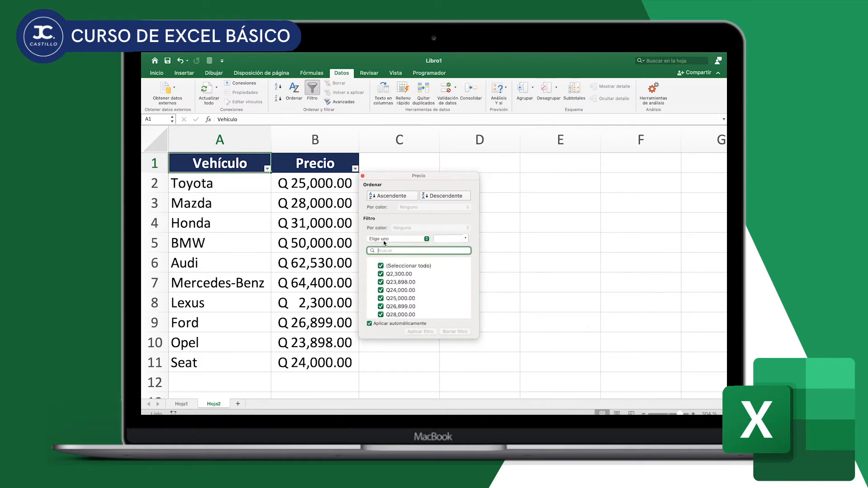
click(385, 241)
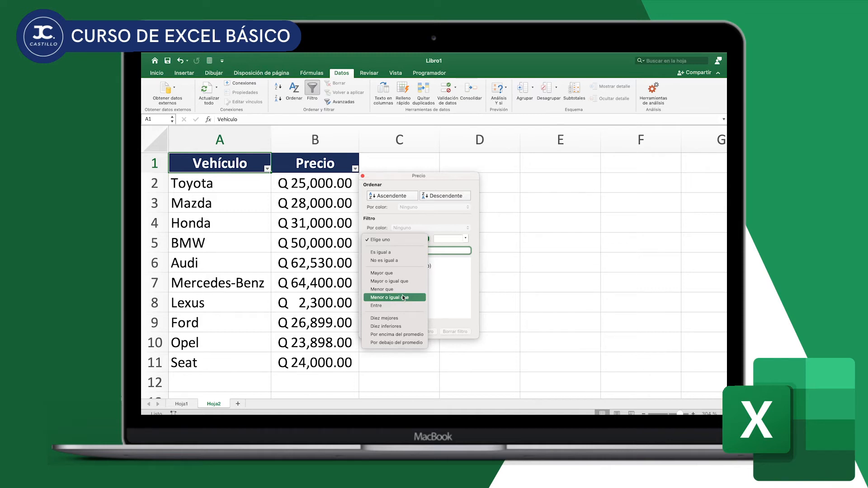
click(400, 273)
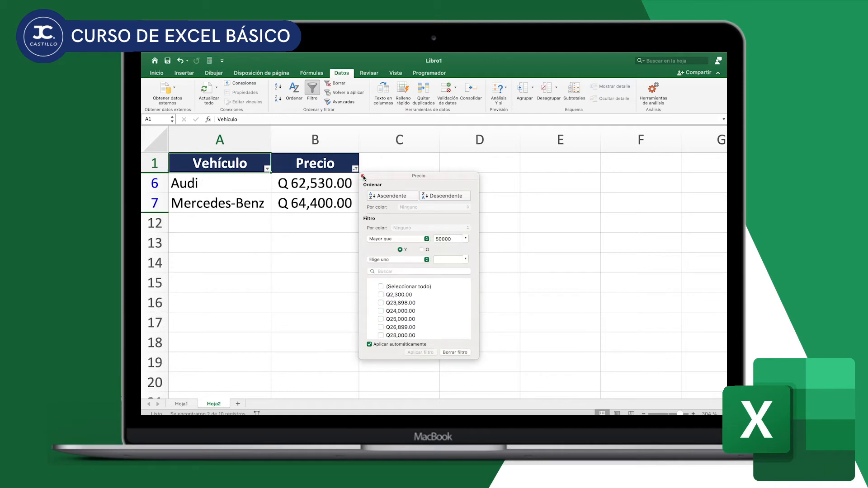
click(362, 175)
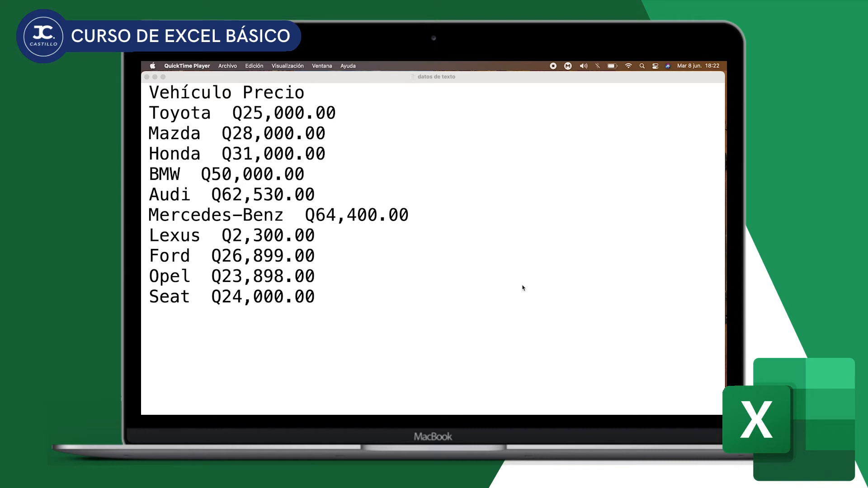
Return from the datos de texto file to the Excel workbook and add a new sheet after Hoja2
click(432, 81)
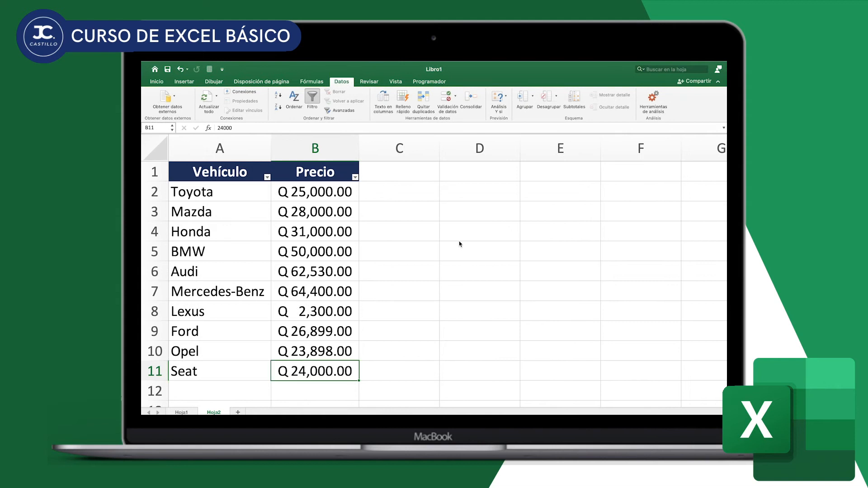
click(238, 412)
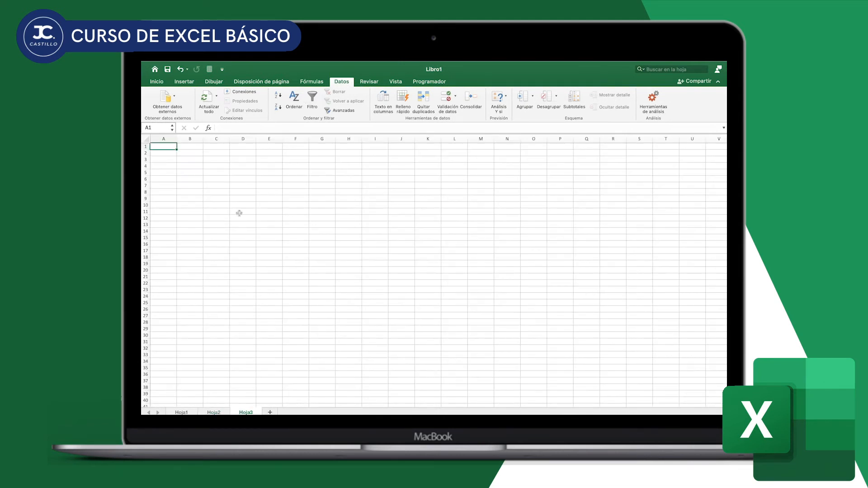
scroll(175, 248, up, 5)
scroll(175, 248, up, 5)
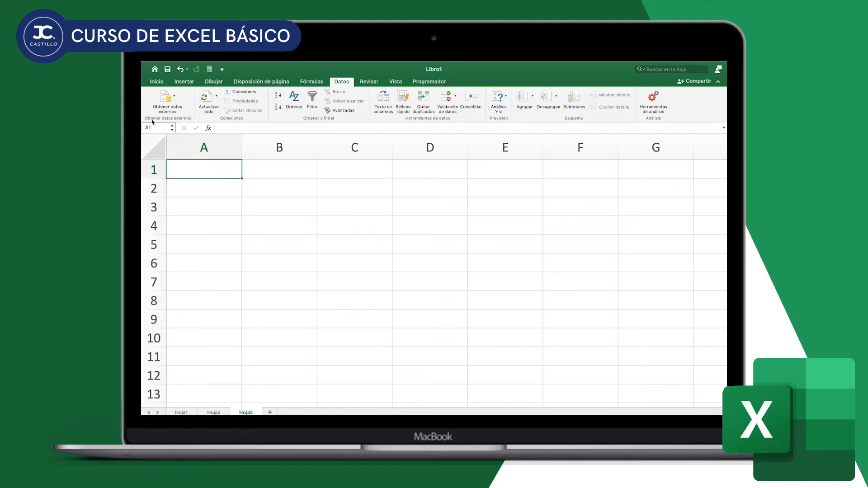
Start a text import of external data from the file datos de texto in the Documentos folder
click(173, 99)
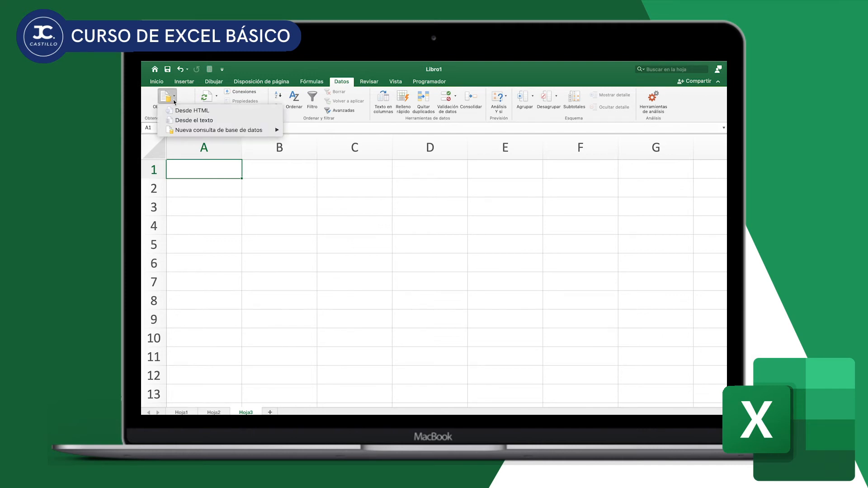
click(198, 121)
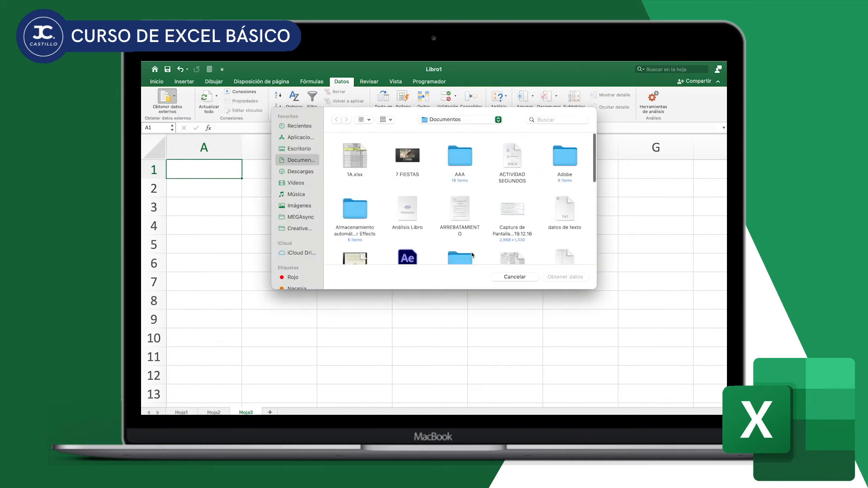
click(569, 212)
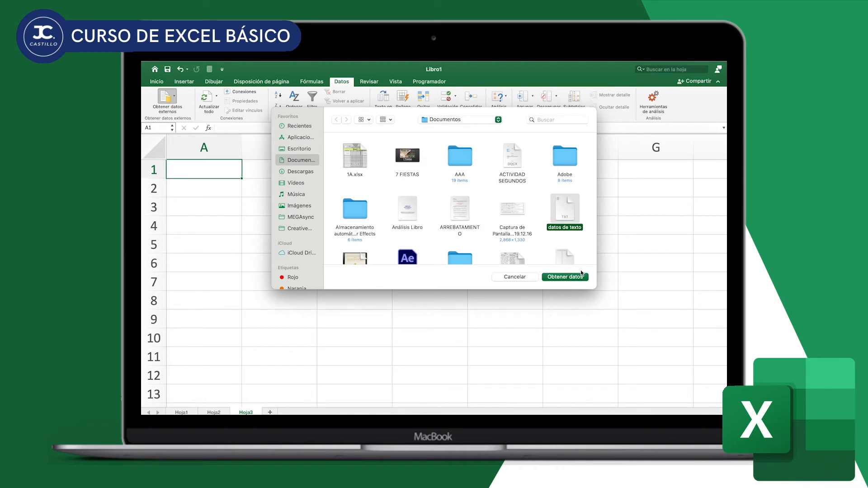
click(578, 280)
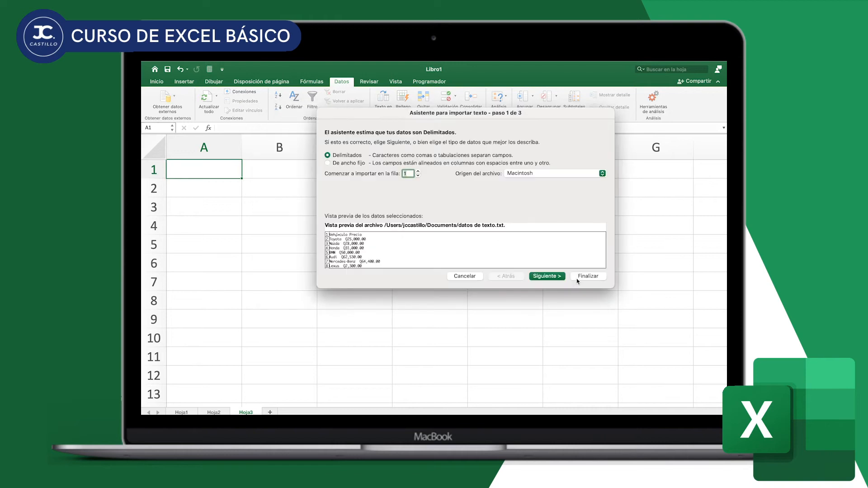
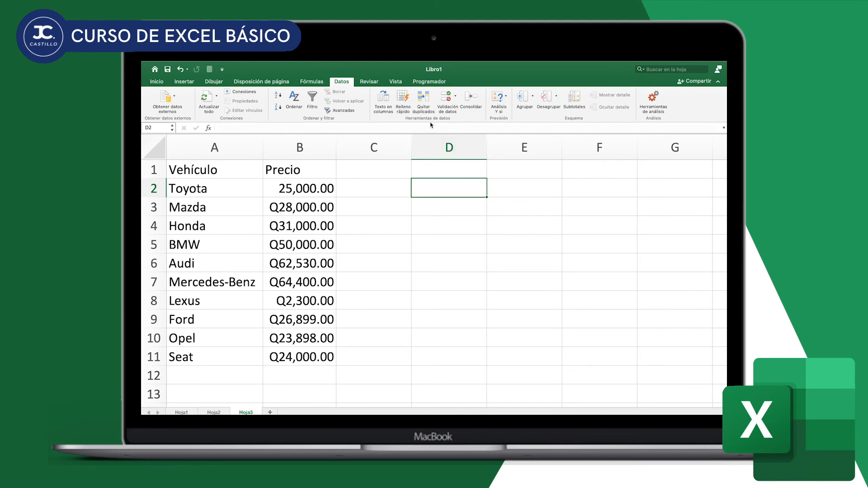
Apply Lista data validation to cell D2, using the vehicle names in =$A$2:$A$11 as the source
click(456, 98)
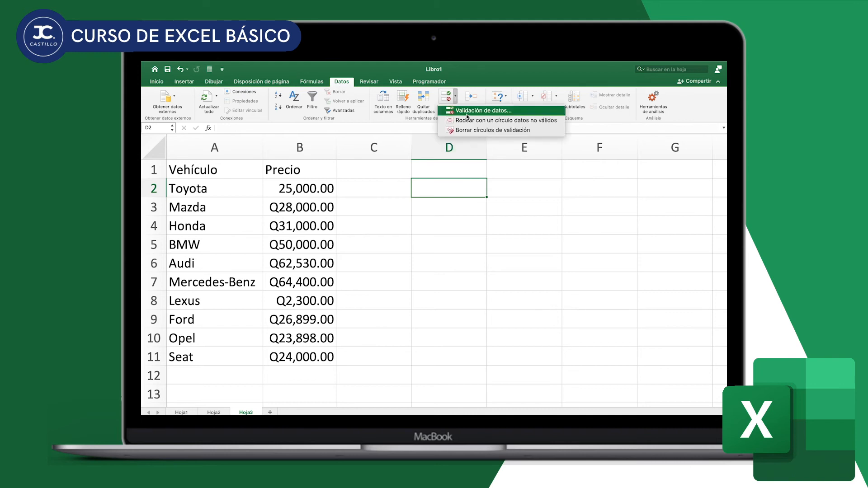
click(515, 112)
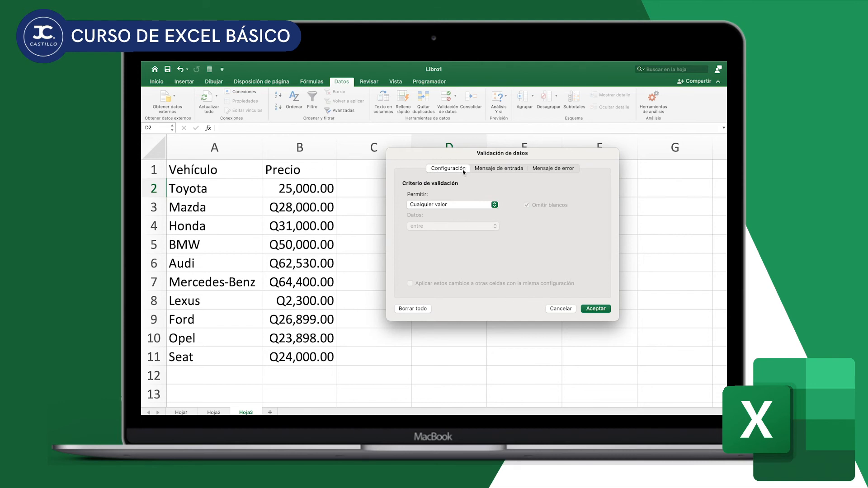
click(452, 207)
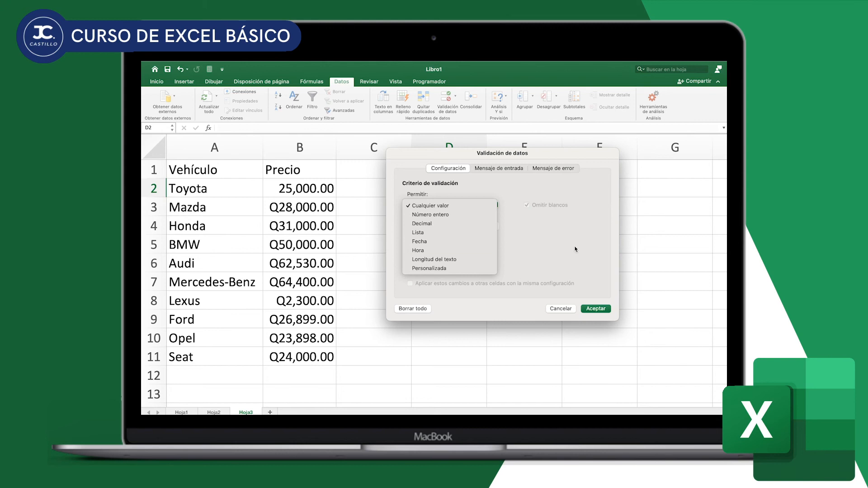
click(436, 236)
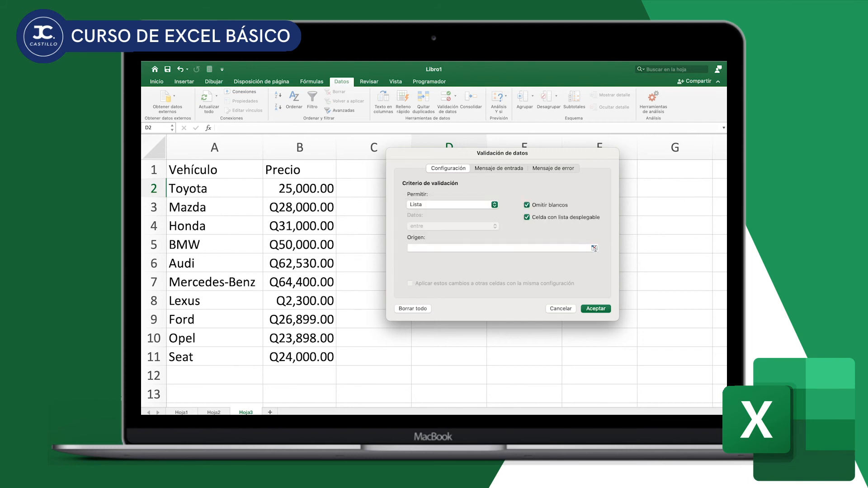
click(594, 248)
drag(213, 188, 228, 359)
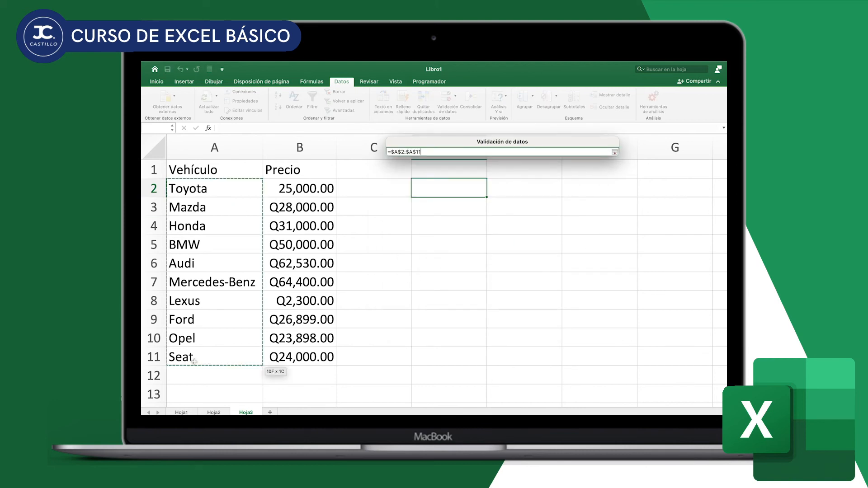
click(615, 152)
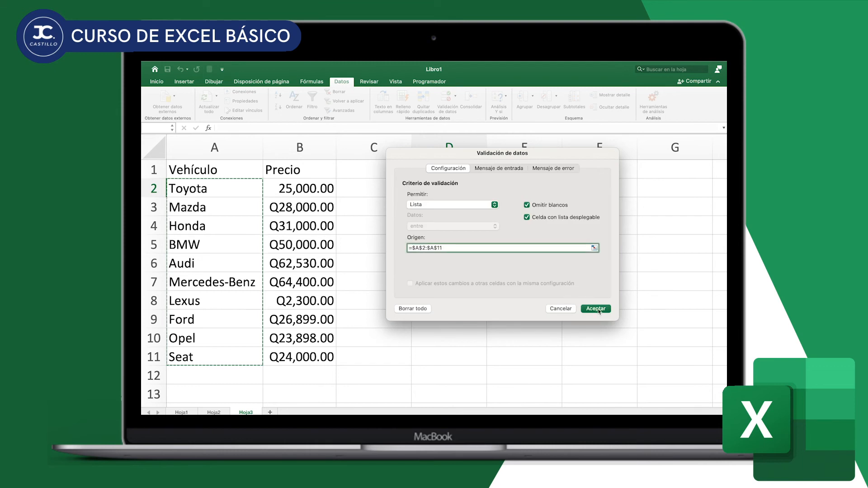
click(596, 308)
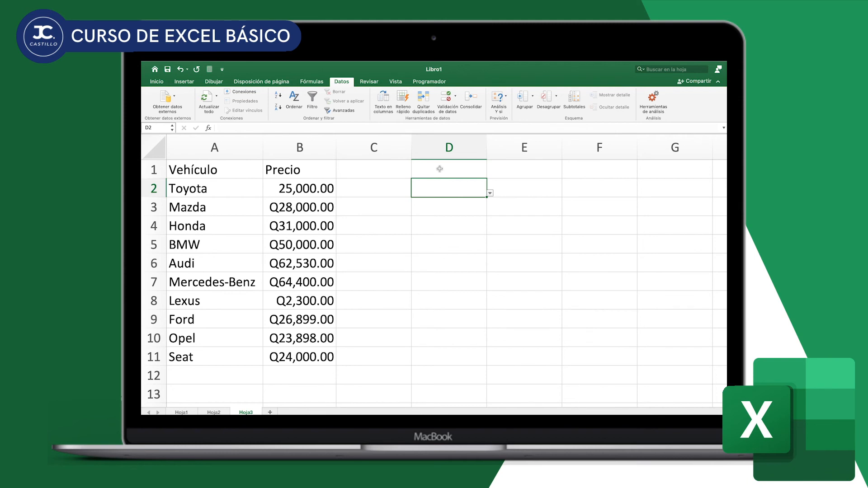
Enter toyota in the validated cell D2 and reselect that cell
text(toyota)
key(Return)
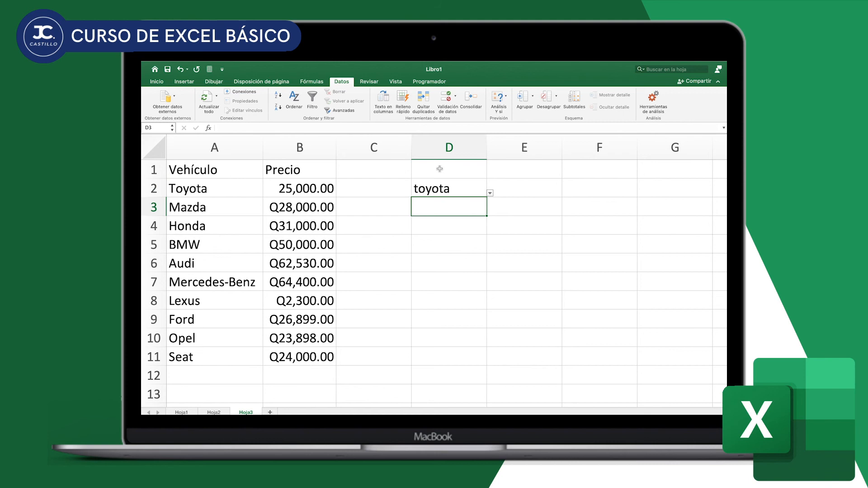
key(Up)
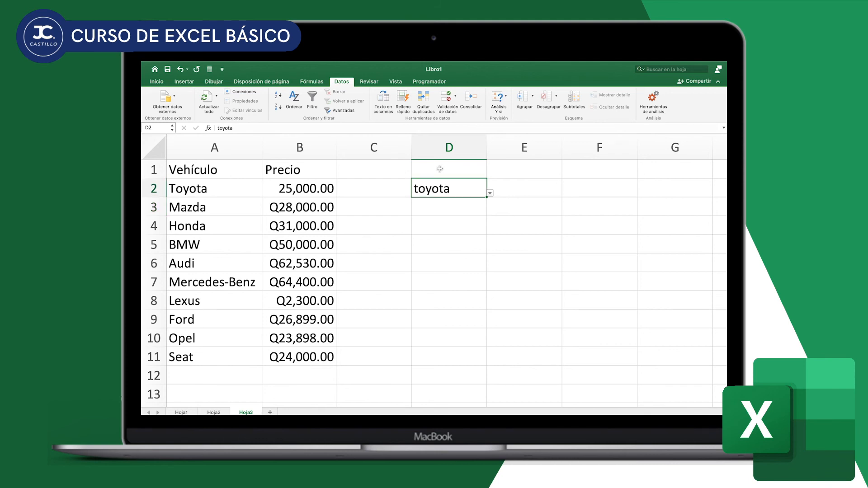
Try the dropdown list in D2 by choosing Lexus, Seat, Mazda and Audi one after another
click(491, 193)
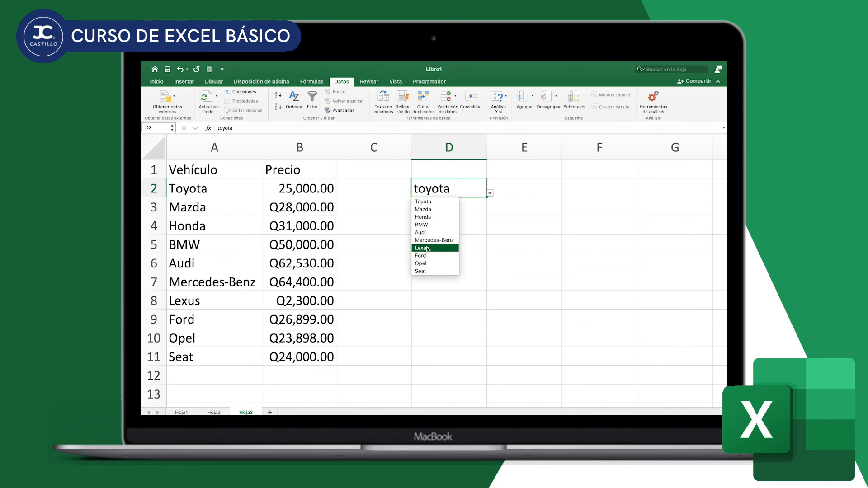
click(427, 248)
click(490, 193)
click(442, 272)
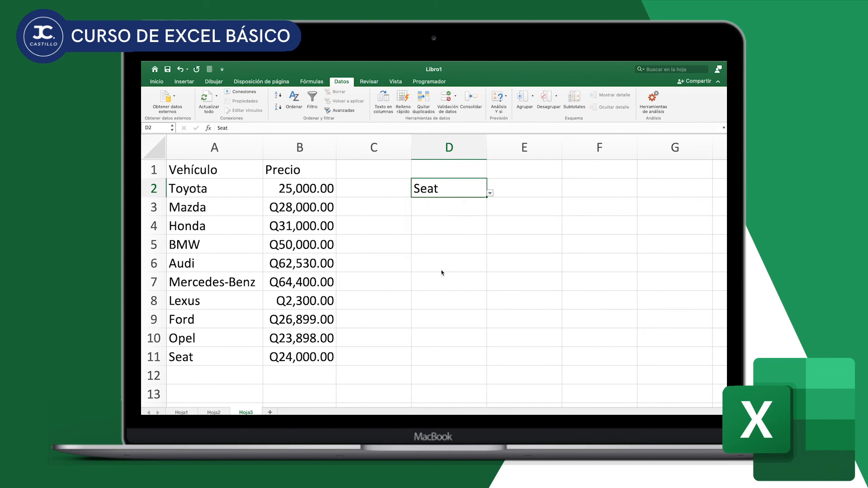
click(490, 194)
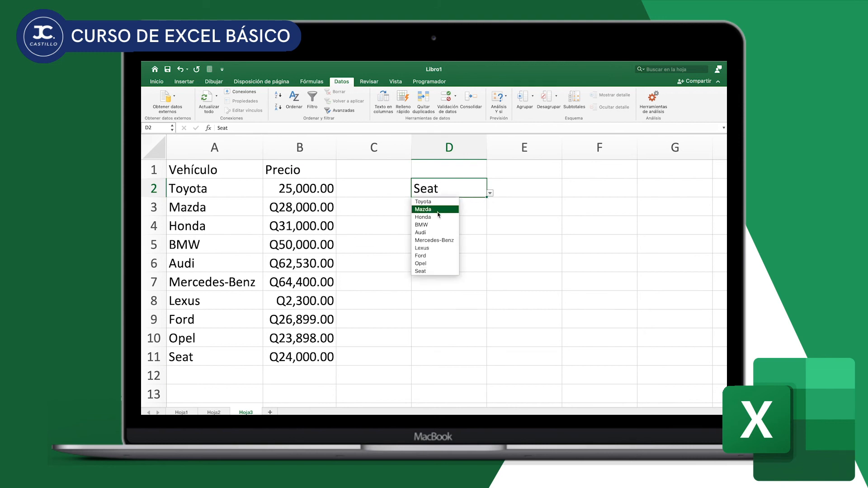
click(438, 213)
click(491, 195)
click(437, 234)
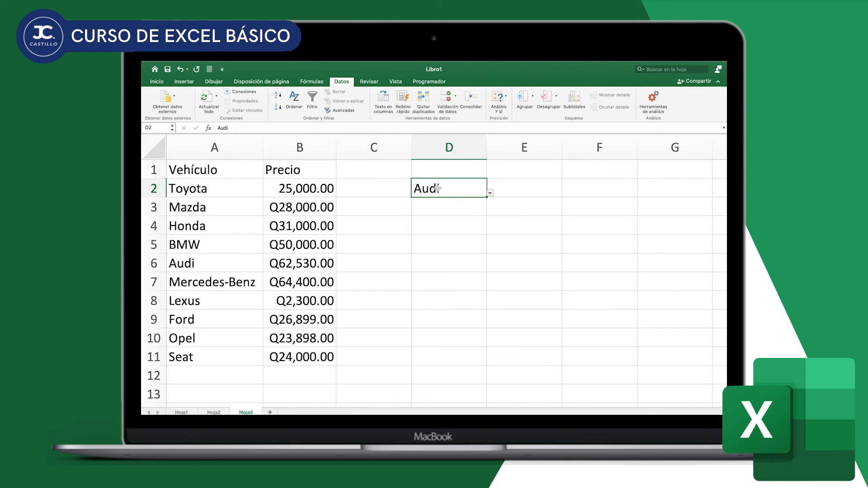
Try to replace the value in the validated cell D2 with Ferrari, and cancel the entry
double_click(452, 188)
drag(451, 188, 381, 187)
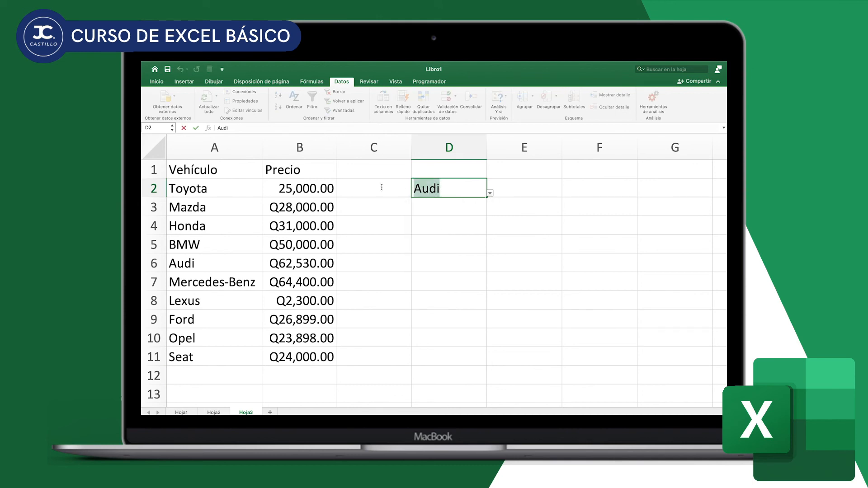
key(BackSpace)
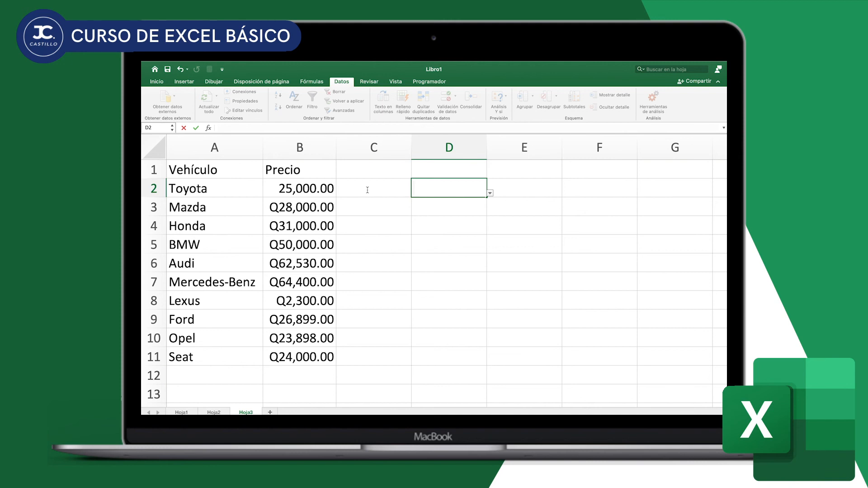
text(Ferrari)
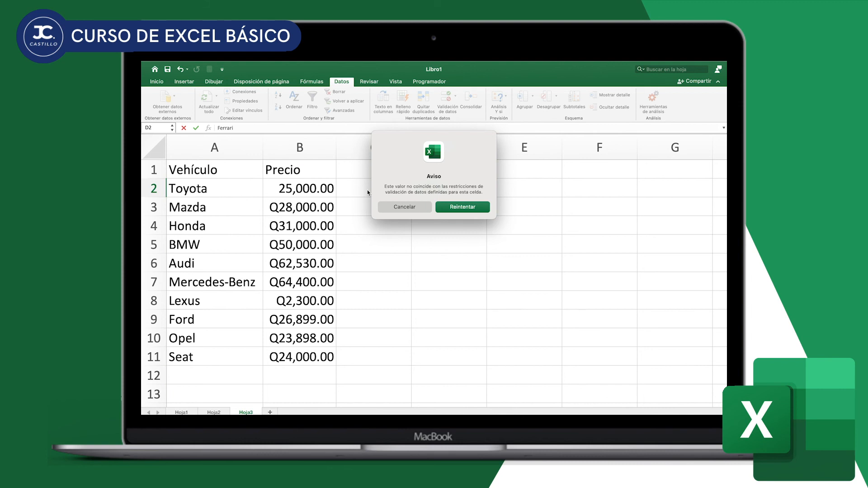
click(418, 210)
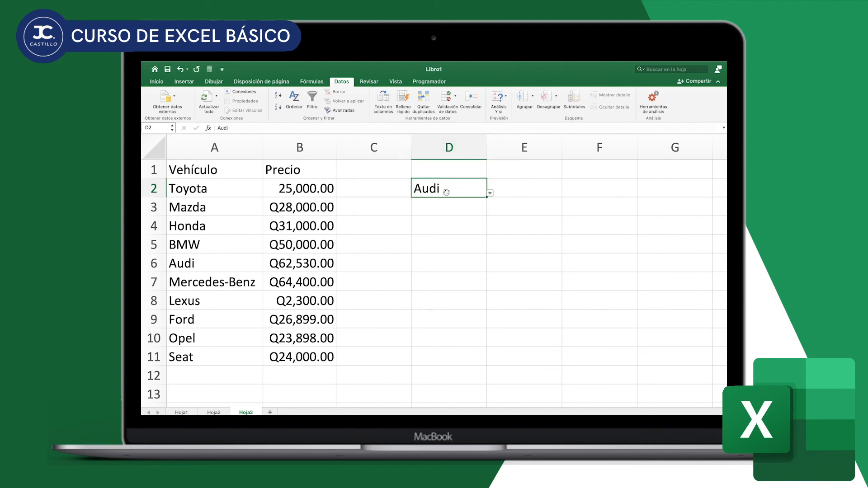
drag(236, 189, 232, 360)
Apply Número entero data validation to cell E2 with the mayor que condition and a minimum of 30000
click(511, 188)
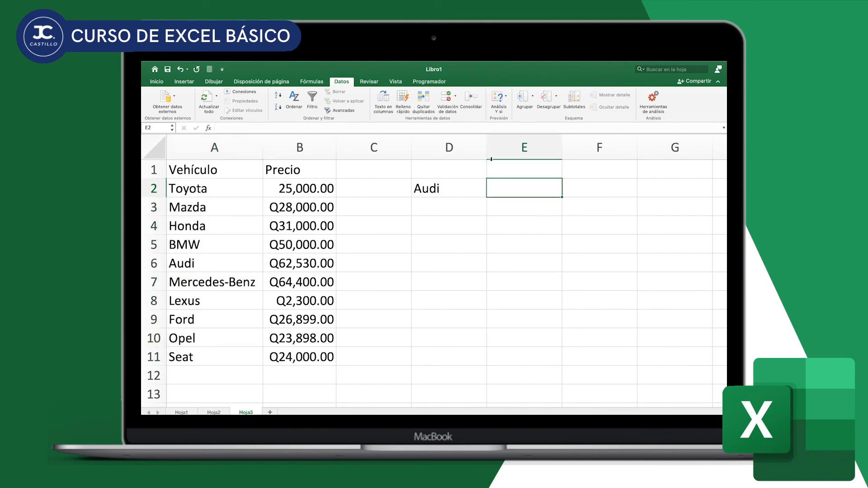
click(456, 97)
click(463, 111)
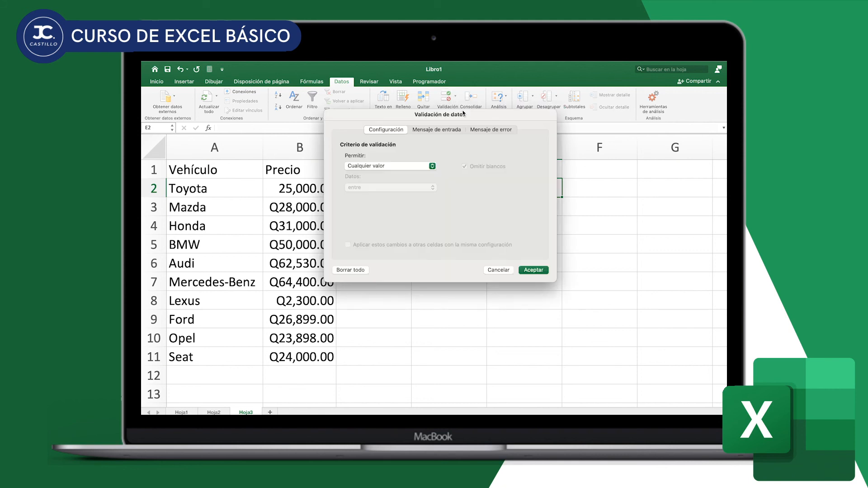
click(383, 167)
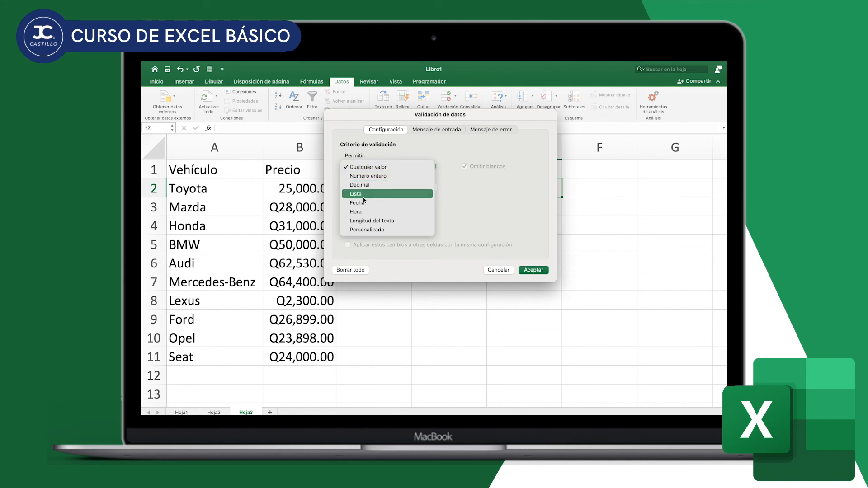
click(367, 176)
drag(454, 114, 527, 105)
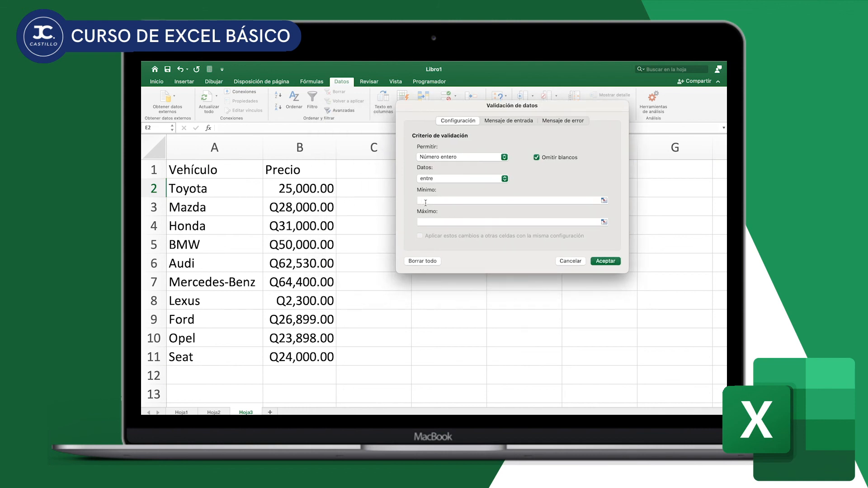
click(462, 179)
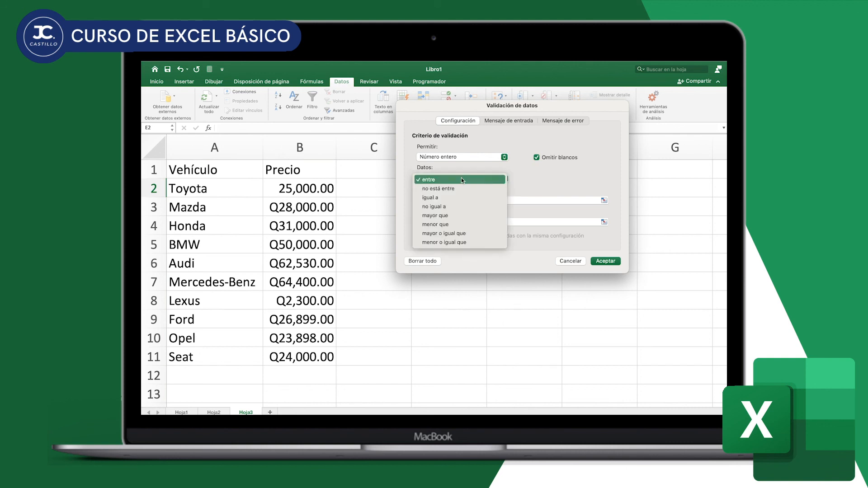
click(451, 216)
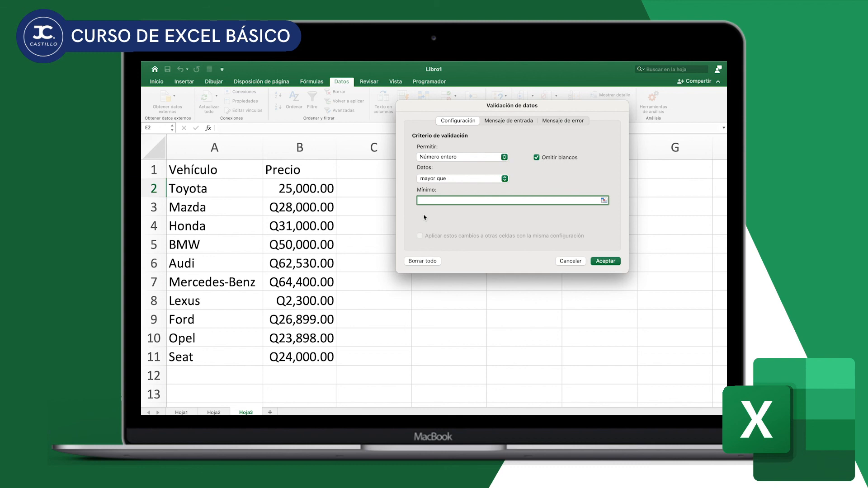
text(30000)
click(606, 261)
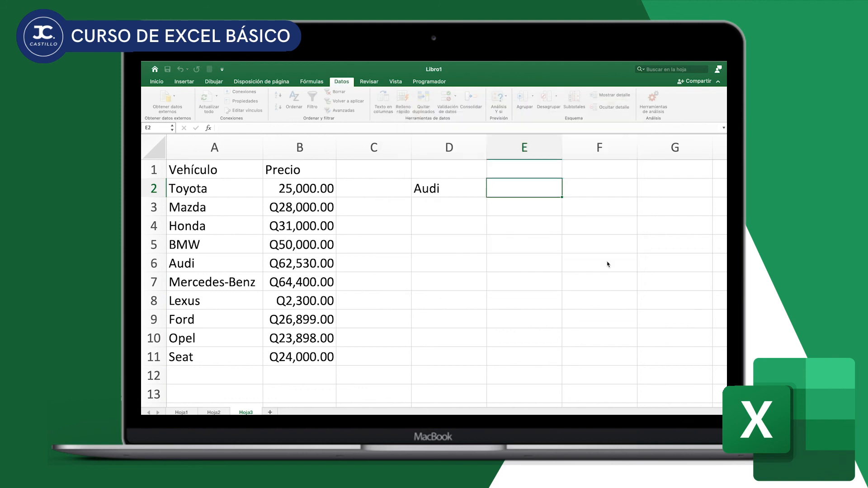
Try to enter 1000 in the validated cell E2 and choose to retry the entry
text(1000)
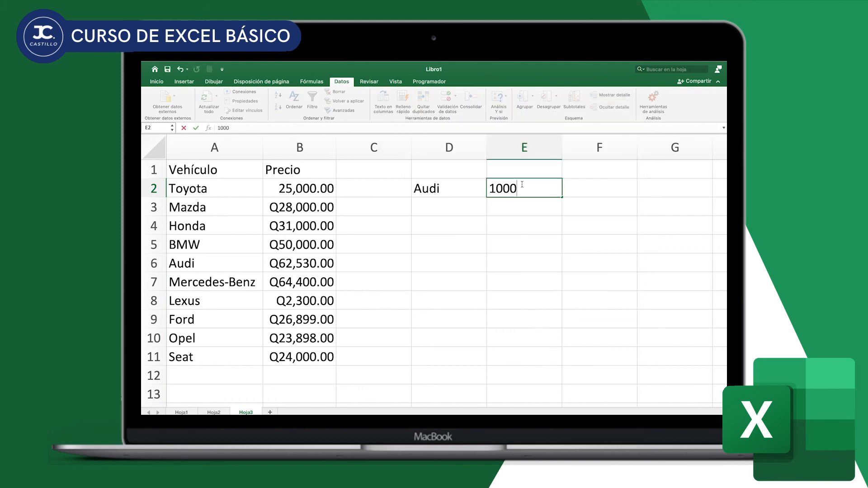
key(Return)
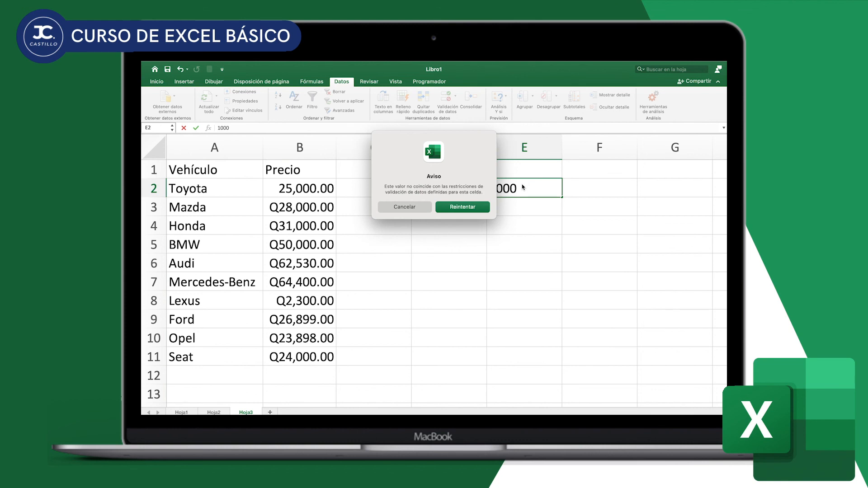
key(Return)
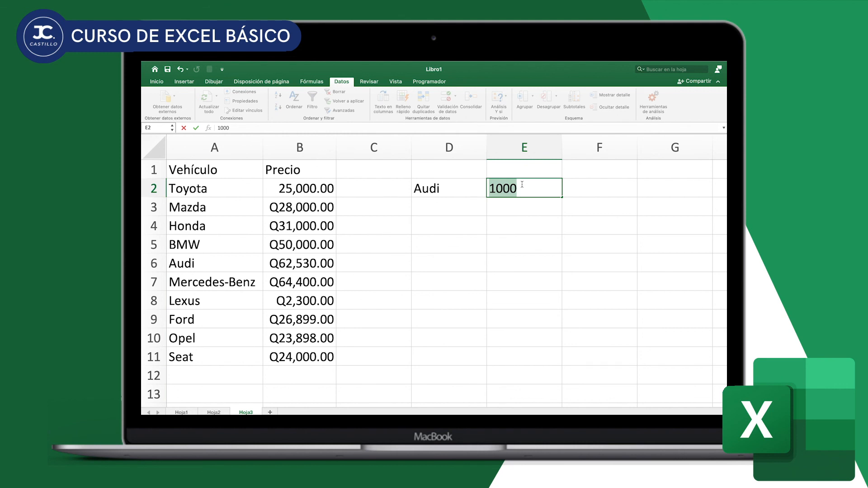
Enter 31000 in cell E2 and reselect that cell
text(3)
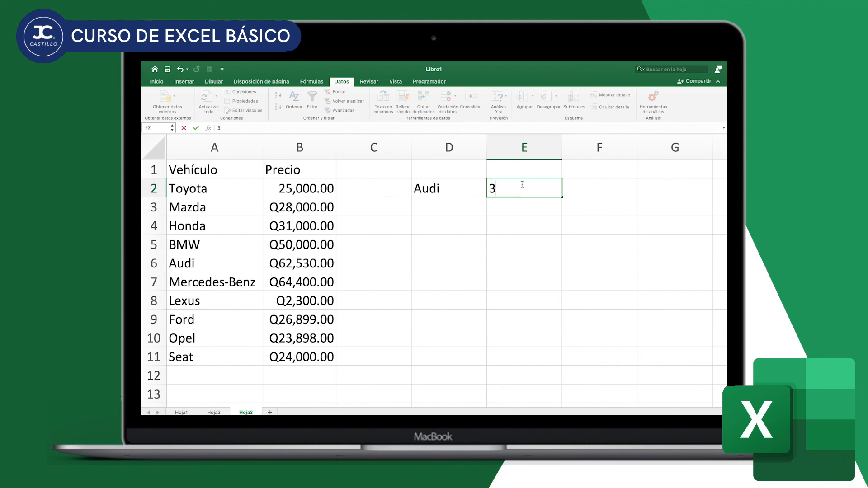
text(1000)
key(Return)
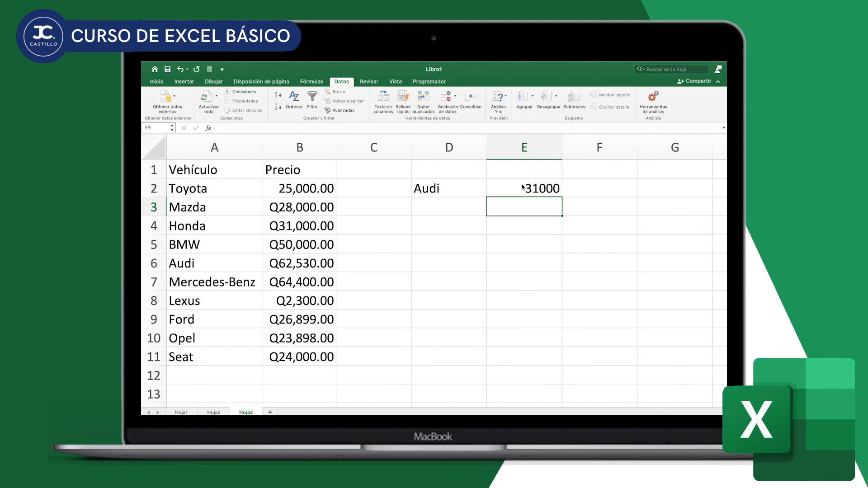
click(522, 187)
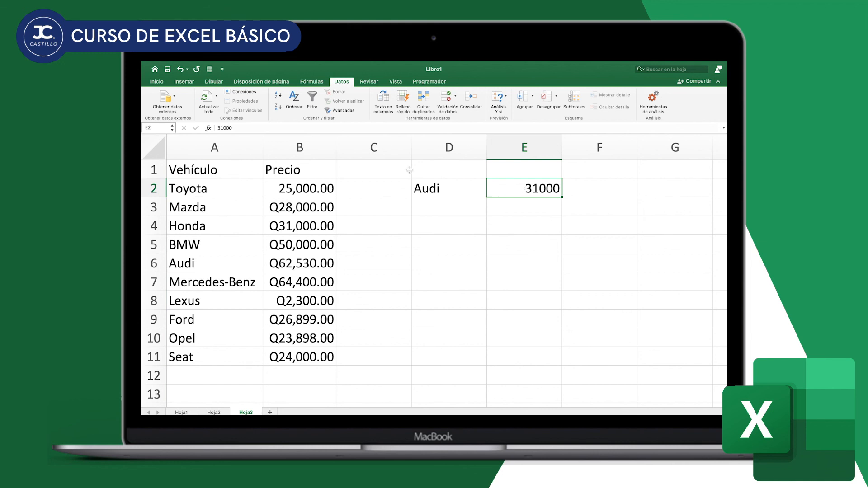
drag(308, 188, 295, 360)
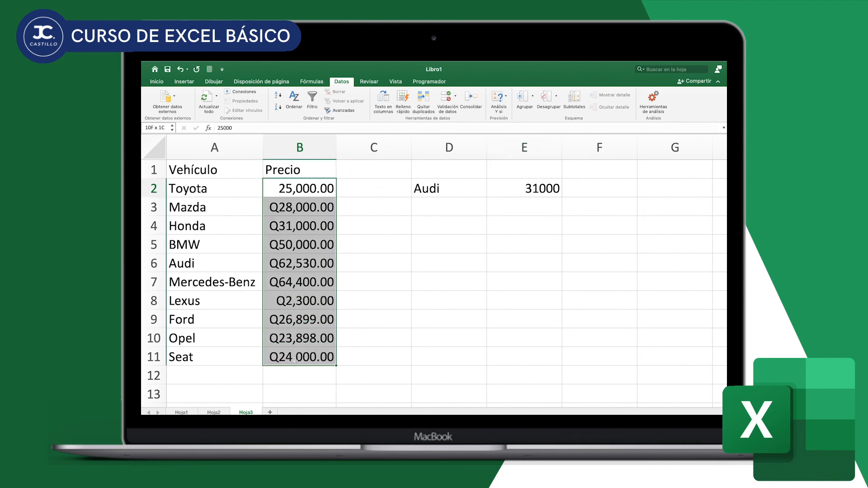
click(524, 188)
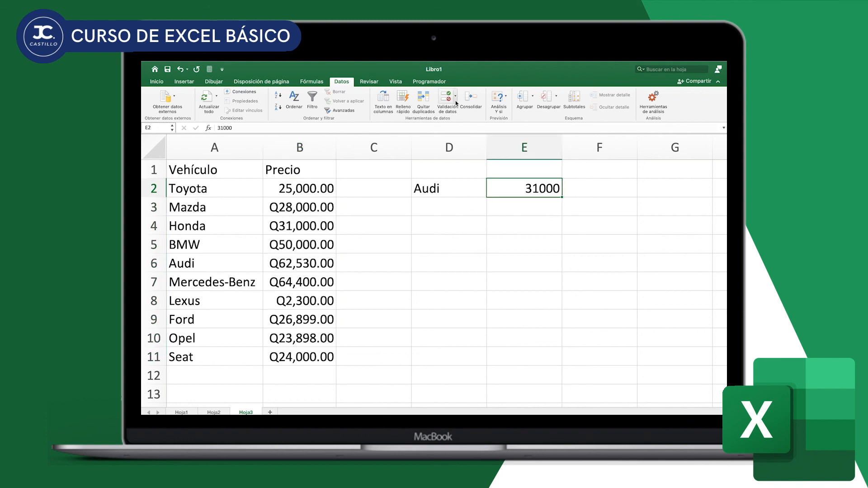
Set D2's error alert to Advertencia style, titled Advertencia, with the message "El texto no es válido, no está dentro del listado. Agregue información real."
click(441, 186)
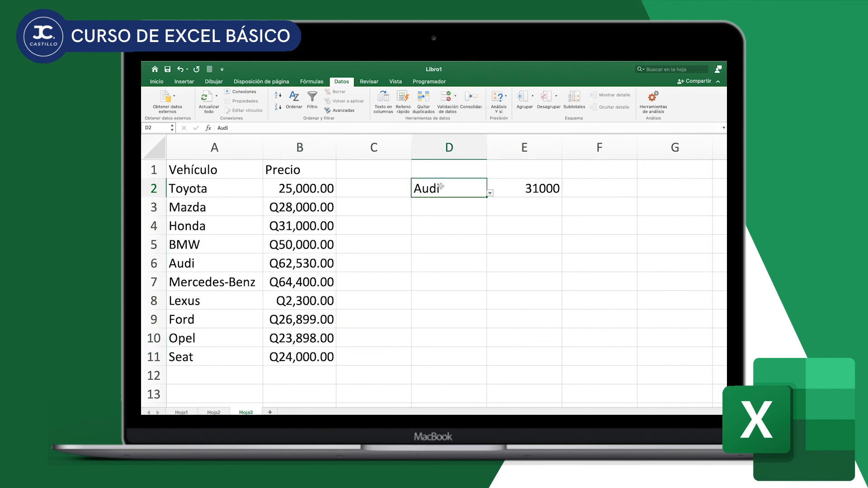
click(455, 95)
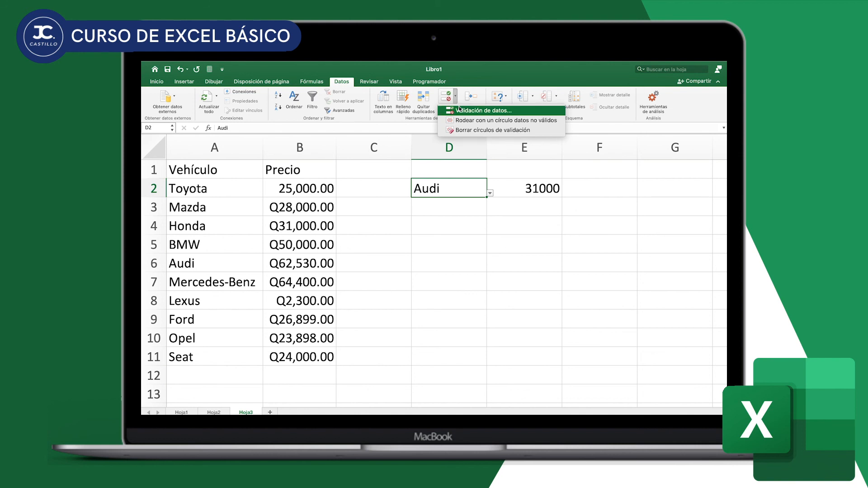
click(460, 108)
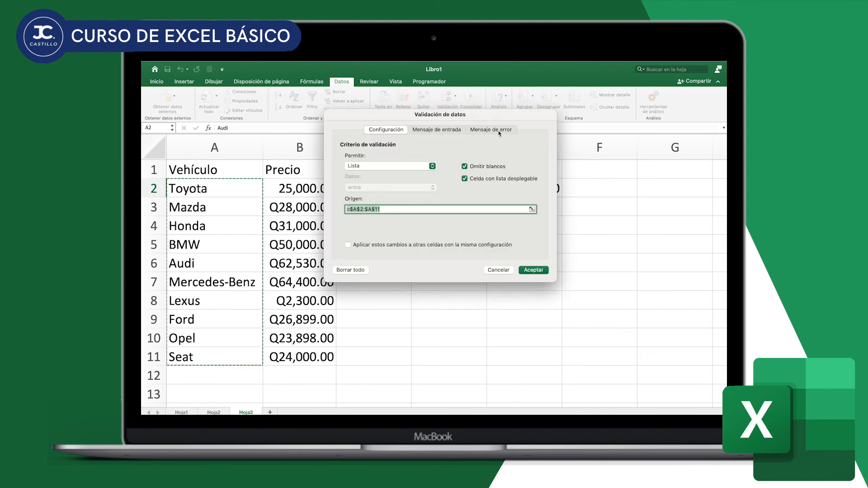
click(499, 131)
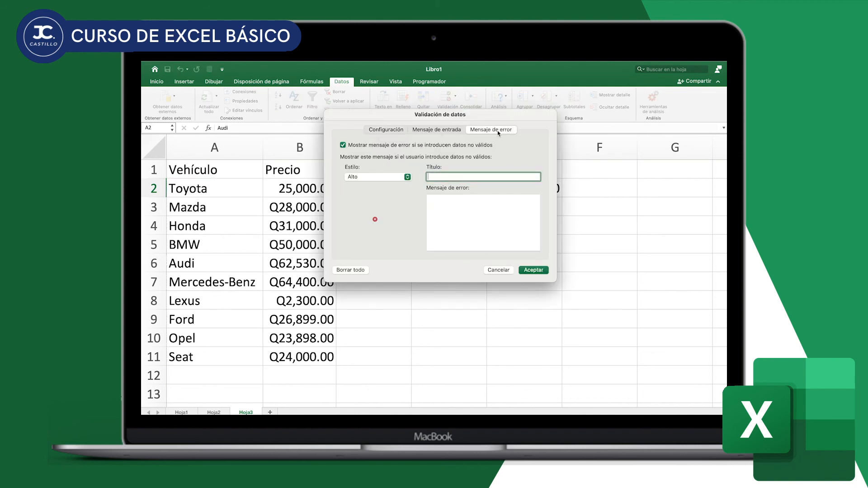
click(407, 177)
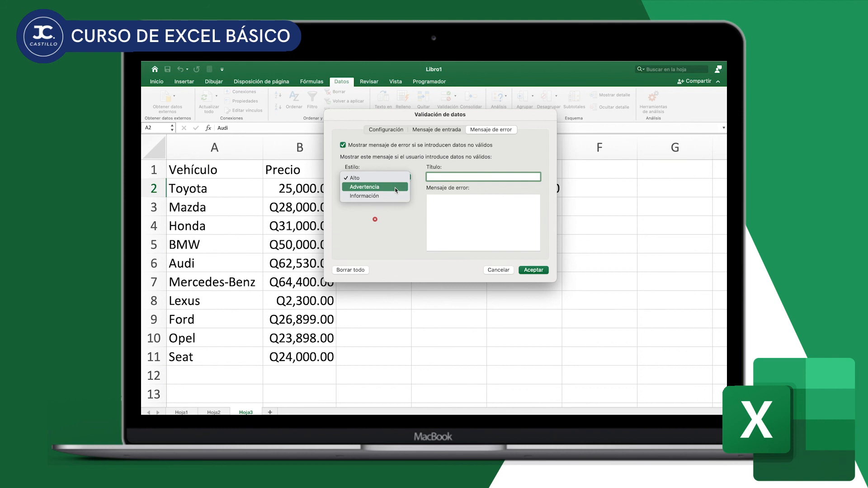
click(395, 188)
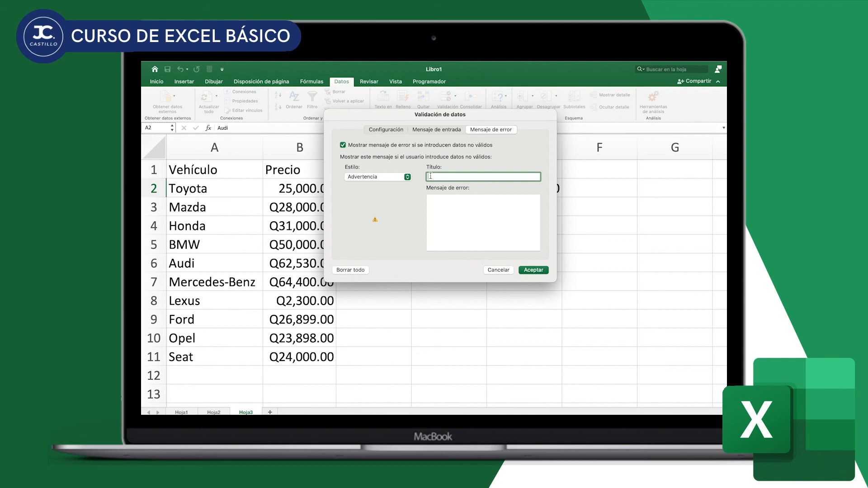
text(Advertencia)
click(456, 213)
text(El vexto no es válido, no está dentro del listado. Agregue información real.)
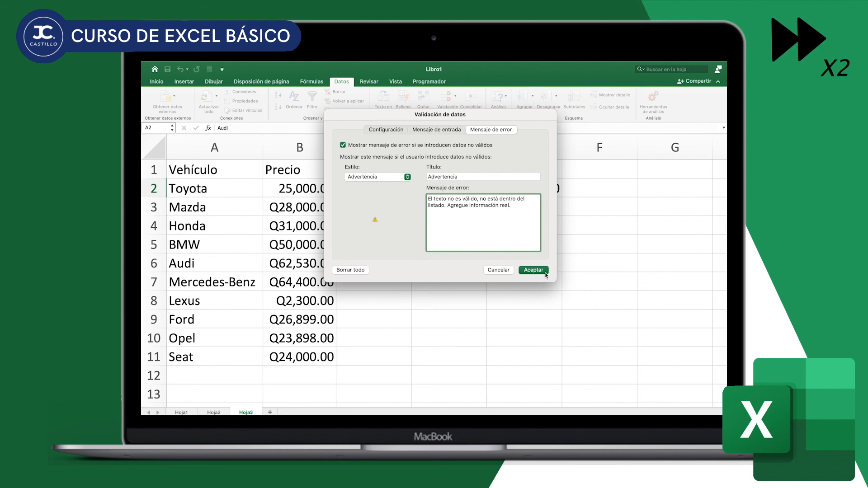
click(546, 273)
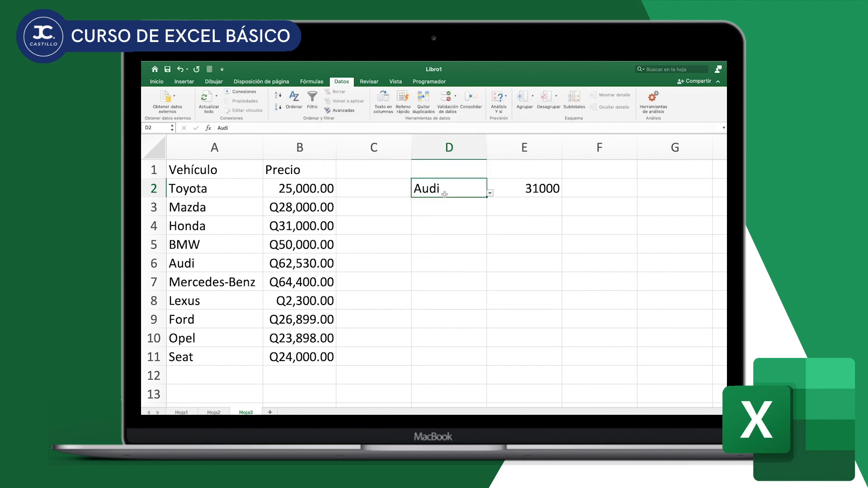
Enter Ferrary in D2, correct its spelling to Ferrari, and accept the off-list value despite the warning
text(Ferrary)
key(Return)
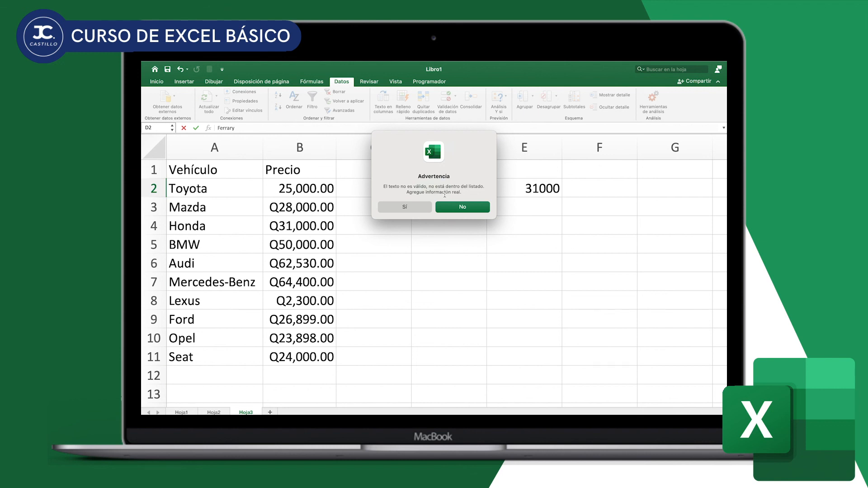
click(473, 207)
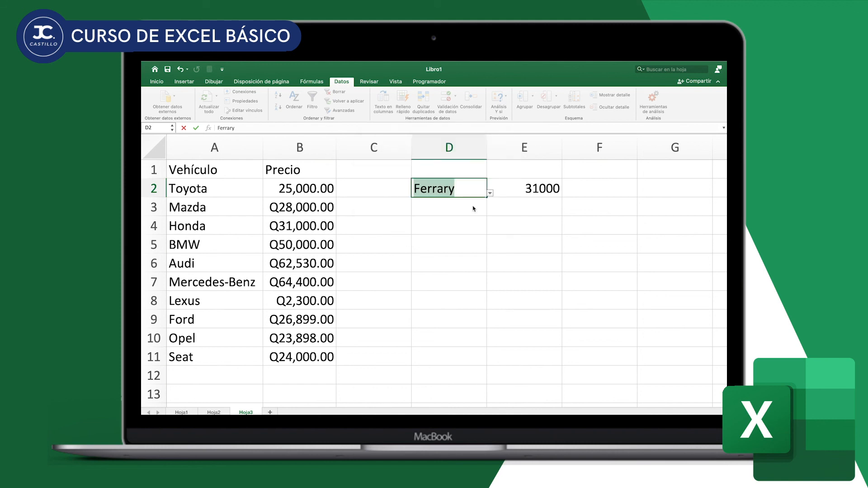
click(465, 189)
key(BackSpace)
text(i)
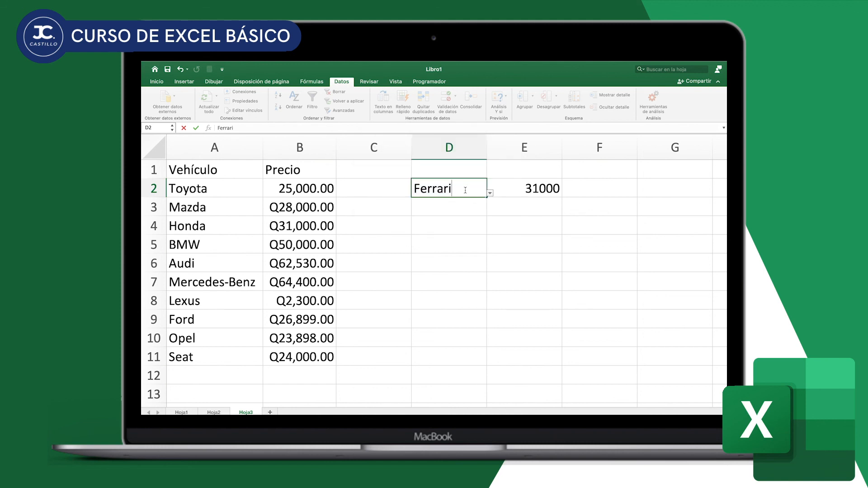
key(Return)
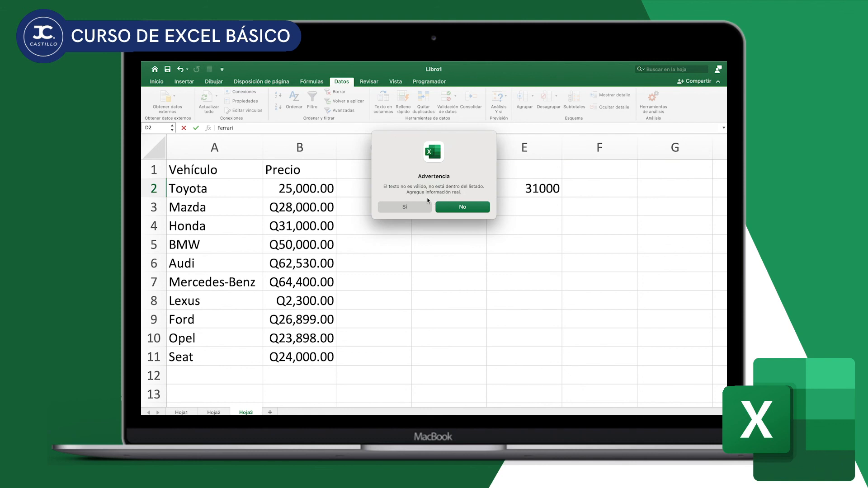
click(417, 206)
Start replacing the entry in D2 with another vehicle name beginning with To
click(455, 190)
text(Totyo)
key(BackSpace)
key(BackSpace)
text(o)
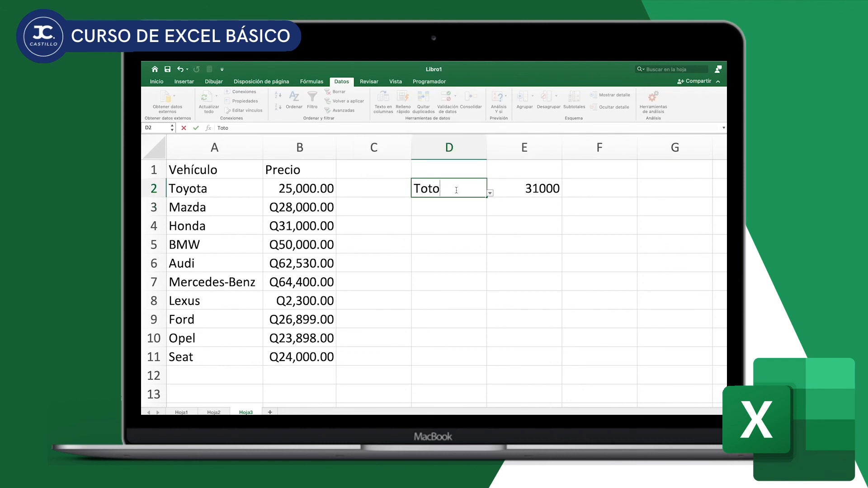
key(BackSpace)
key(BackSpace)
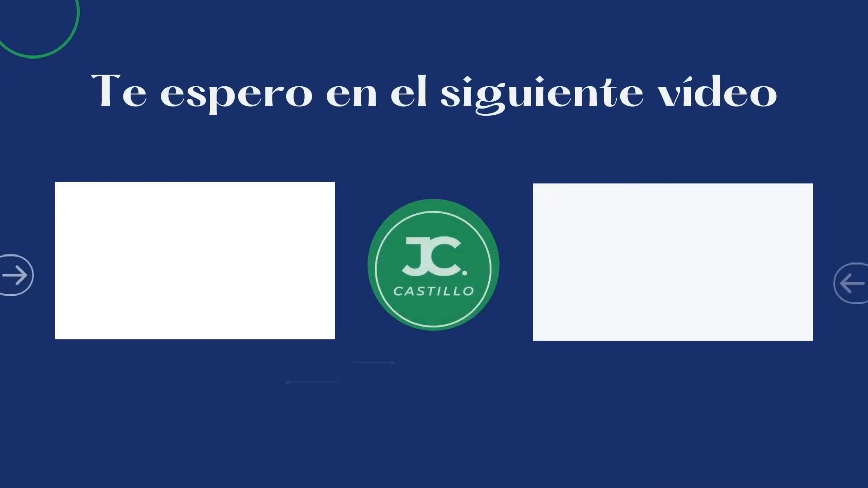